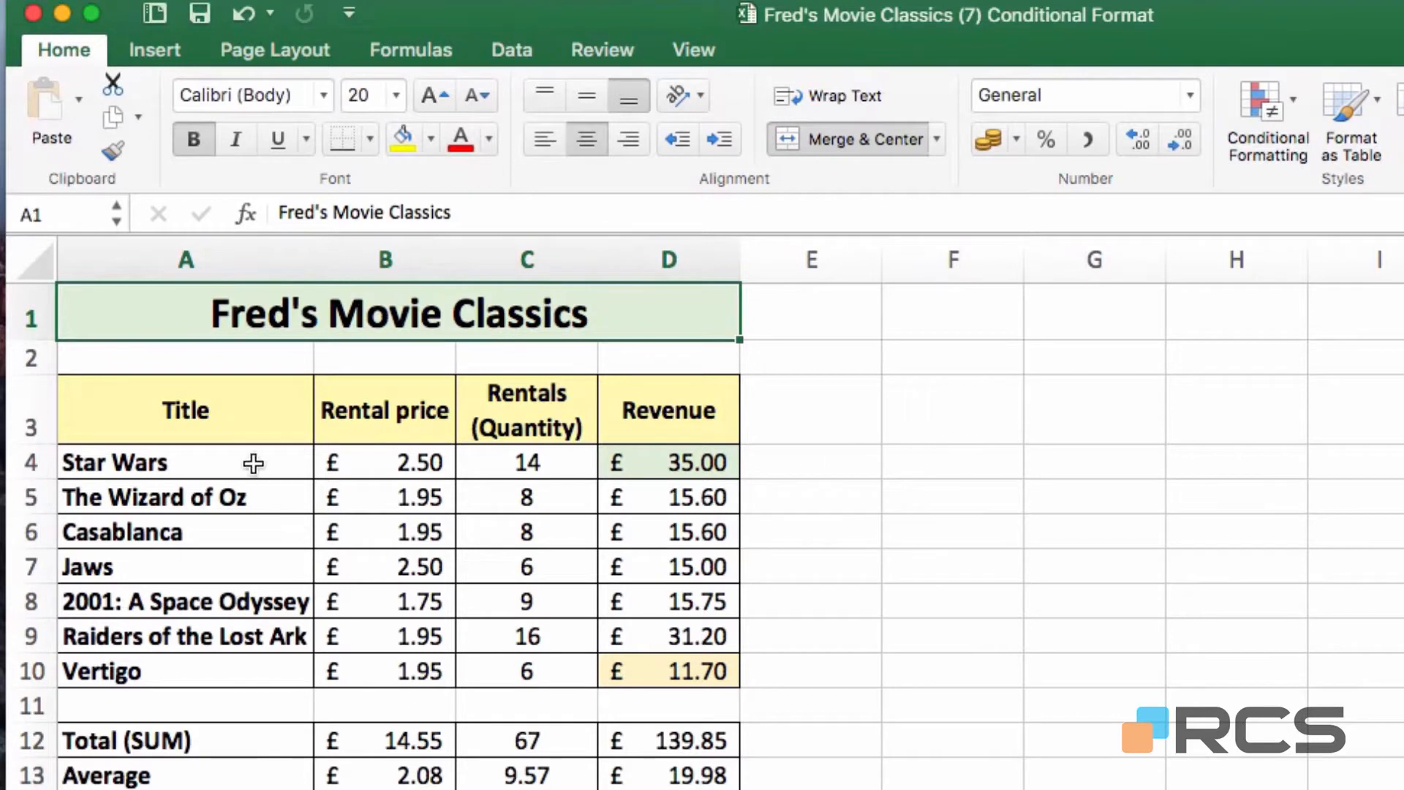
Select the movie titles in A3:A10, from Title down to Vertigo
drag(203, 410, 204, 672)
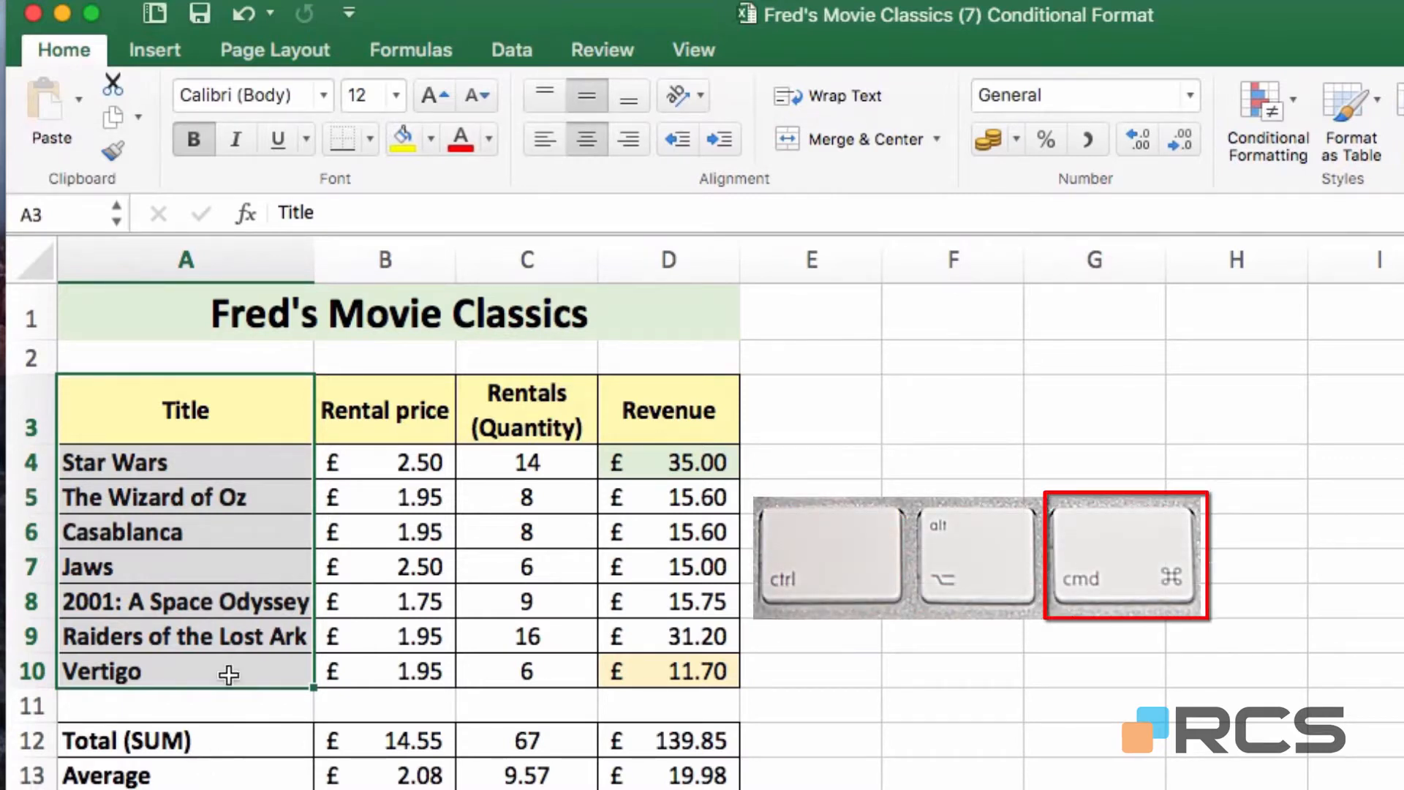
Add the Rentals (Quantity) cells C3:C10 to the title selection and show the chart insertion options
drag(563, 424, 533, 664)
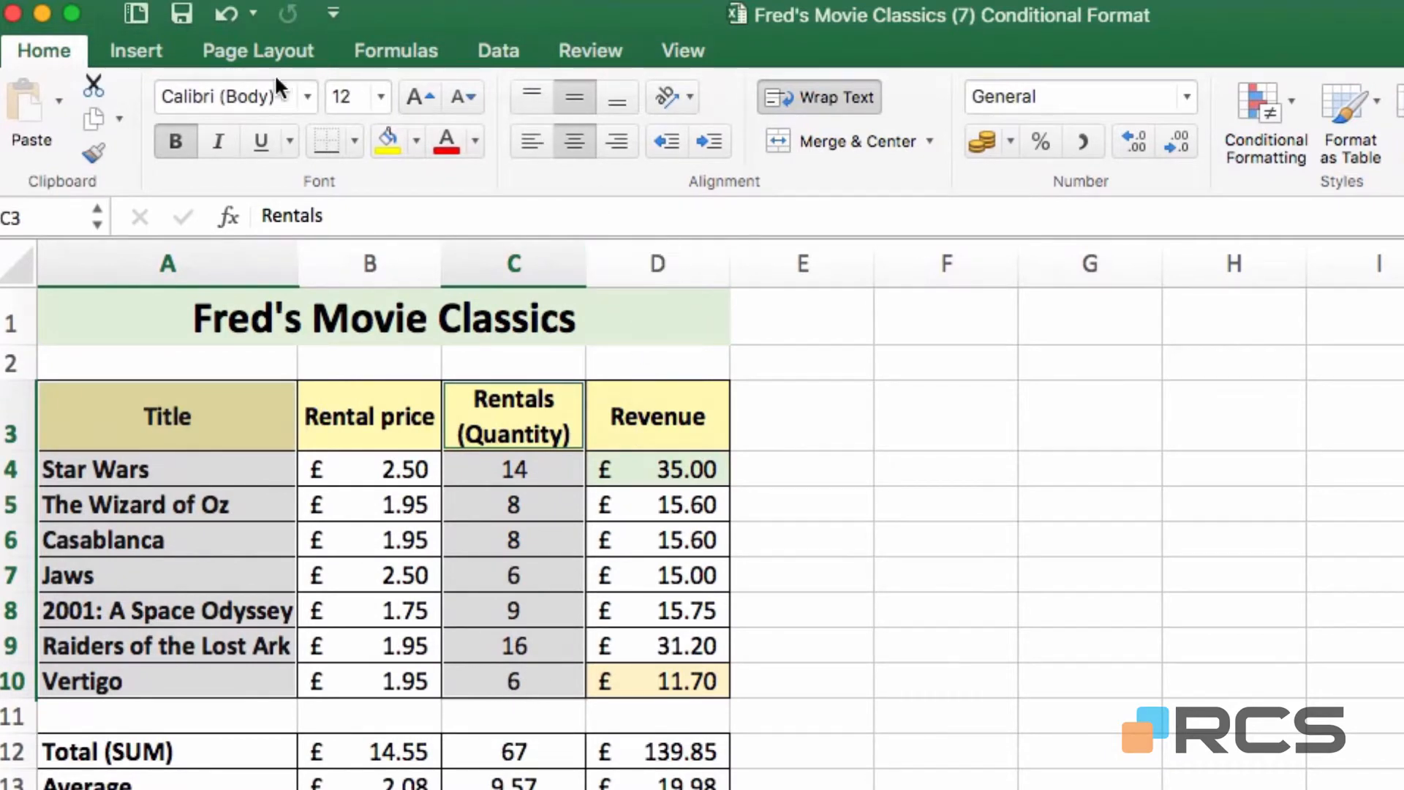
click(143, 54)
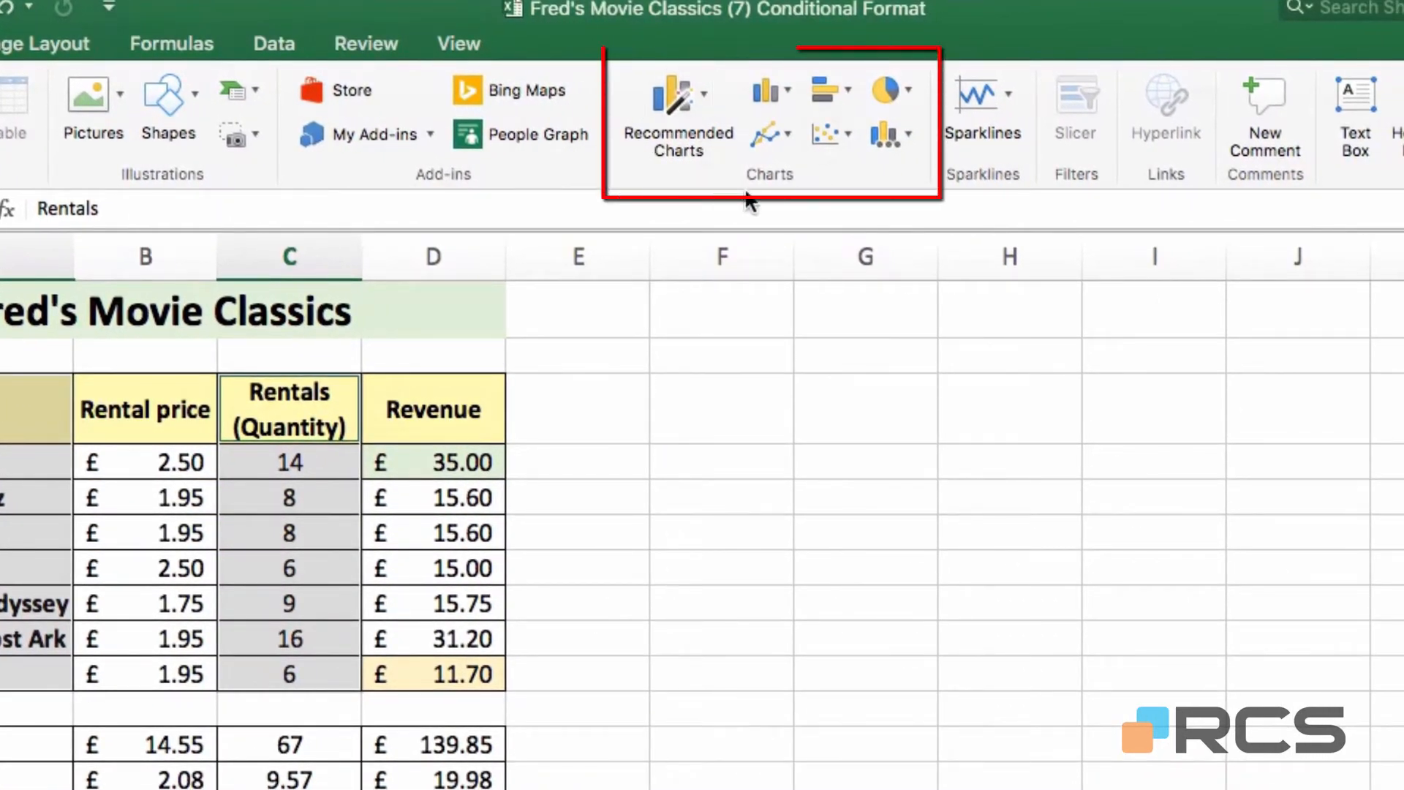
Insert a Clustered Column chart of rental counts for the seven films
click(786, 91)
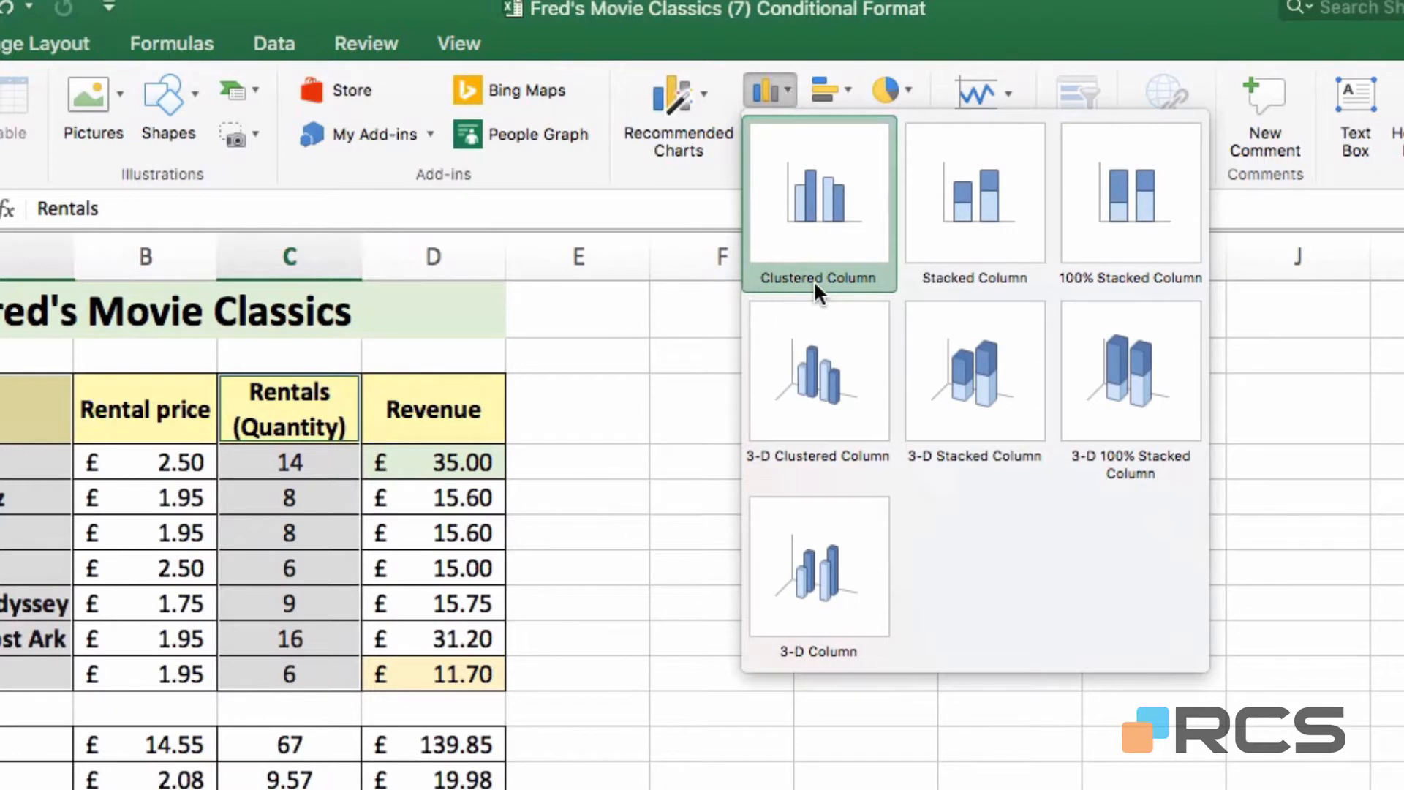
click(853, 179)
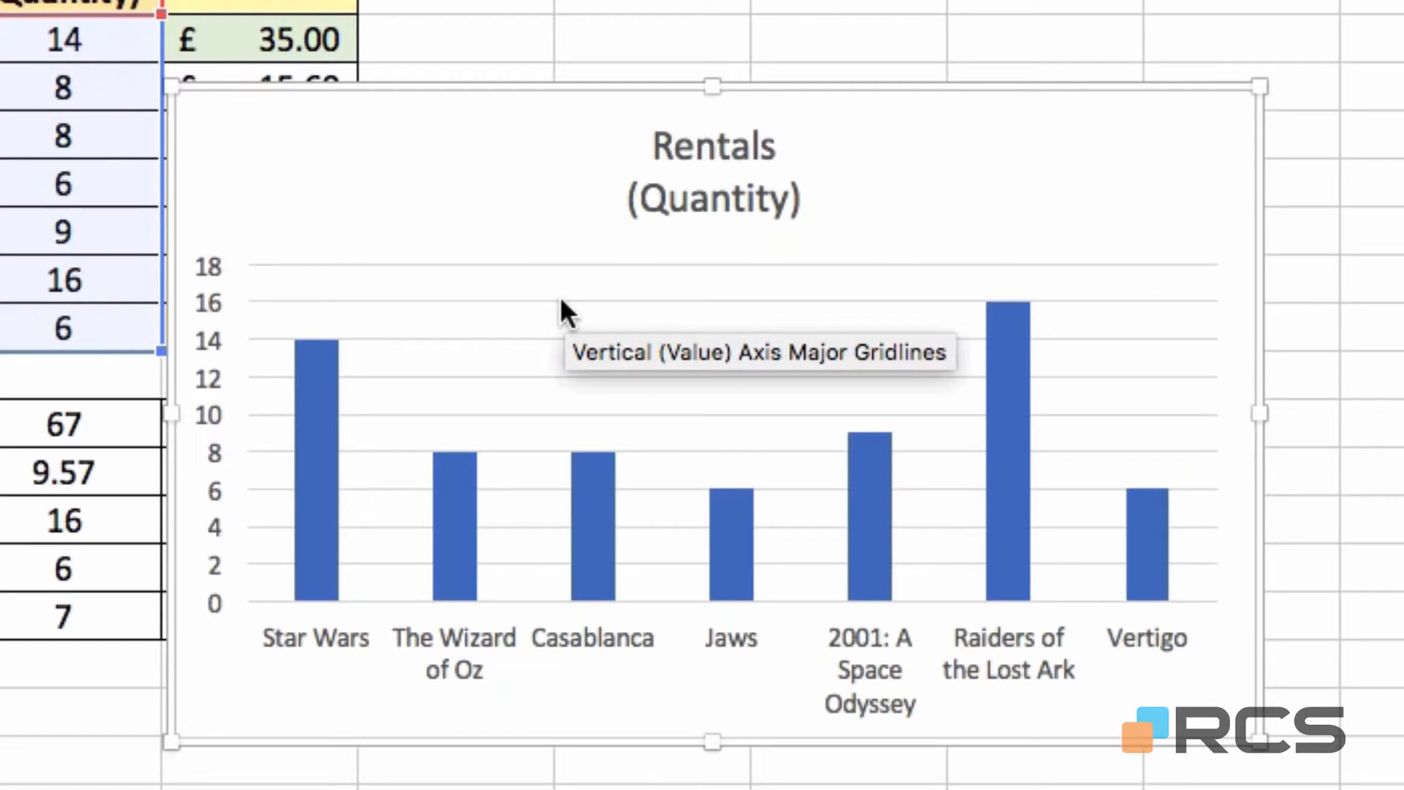
mouse_move(323, 407)
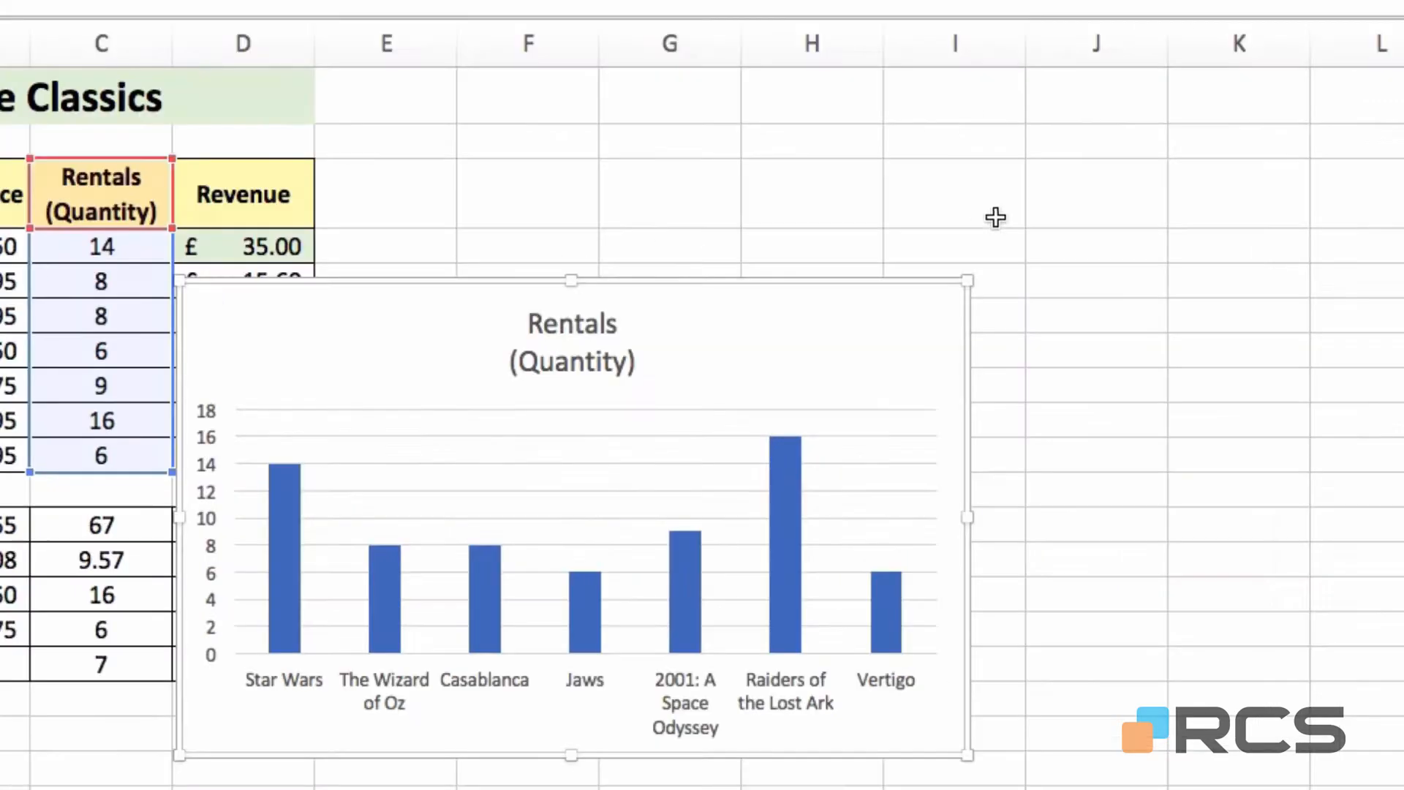
click(1064, 204)
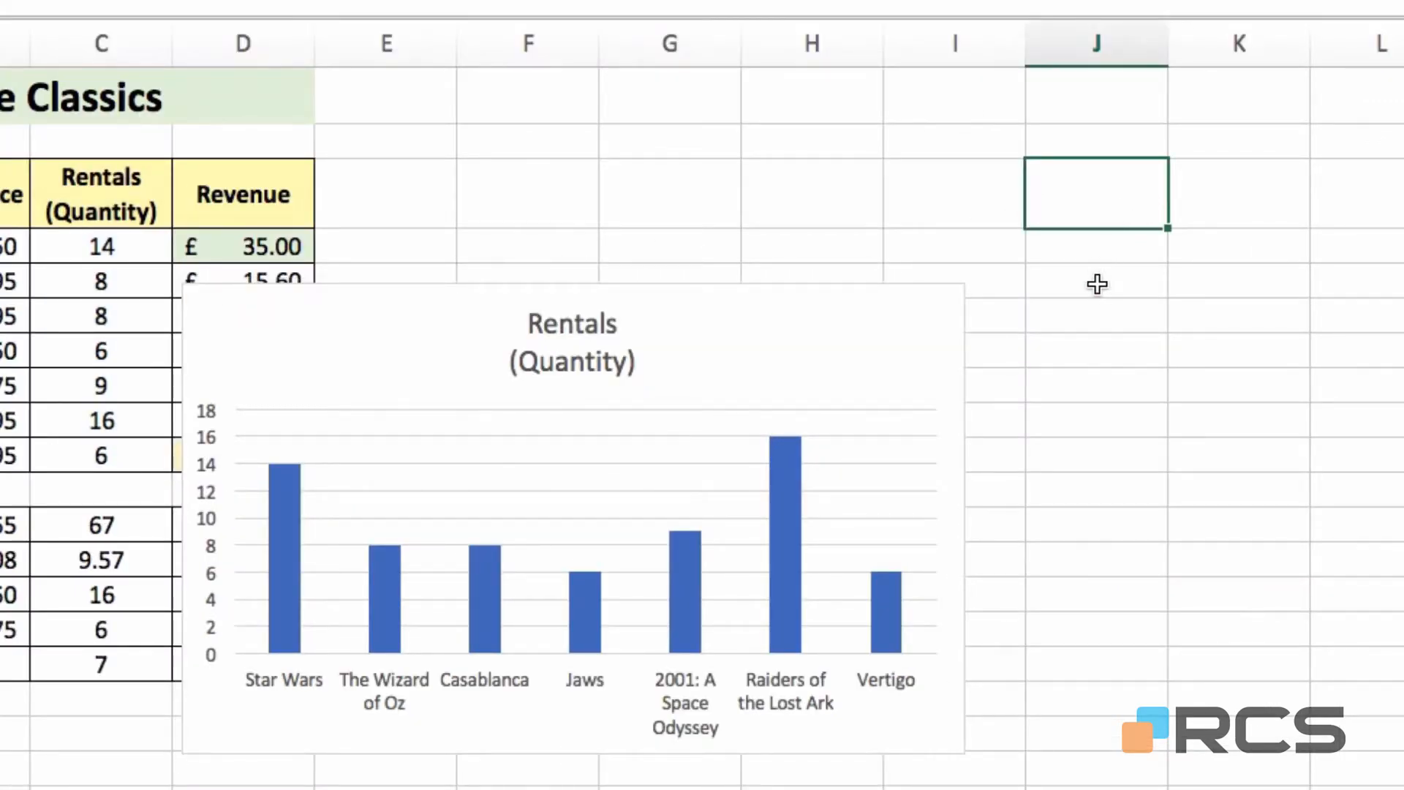
click(569, 499)
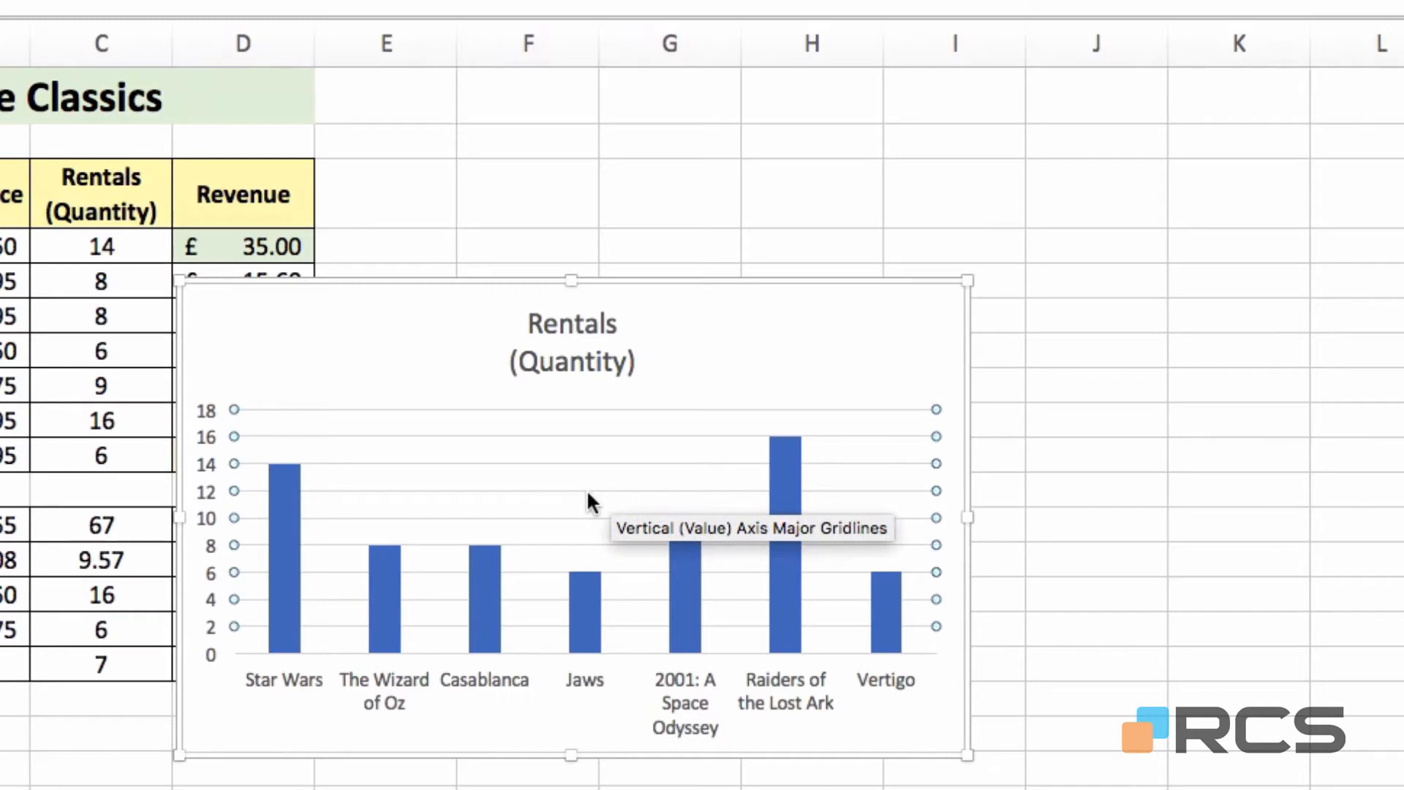
click(1246, 179)
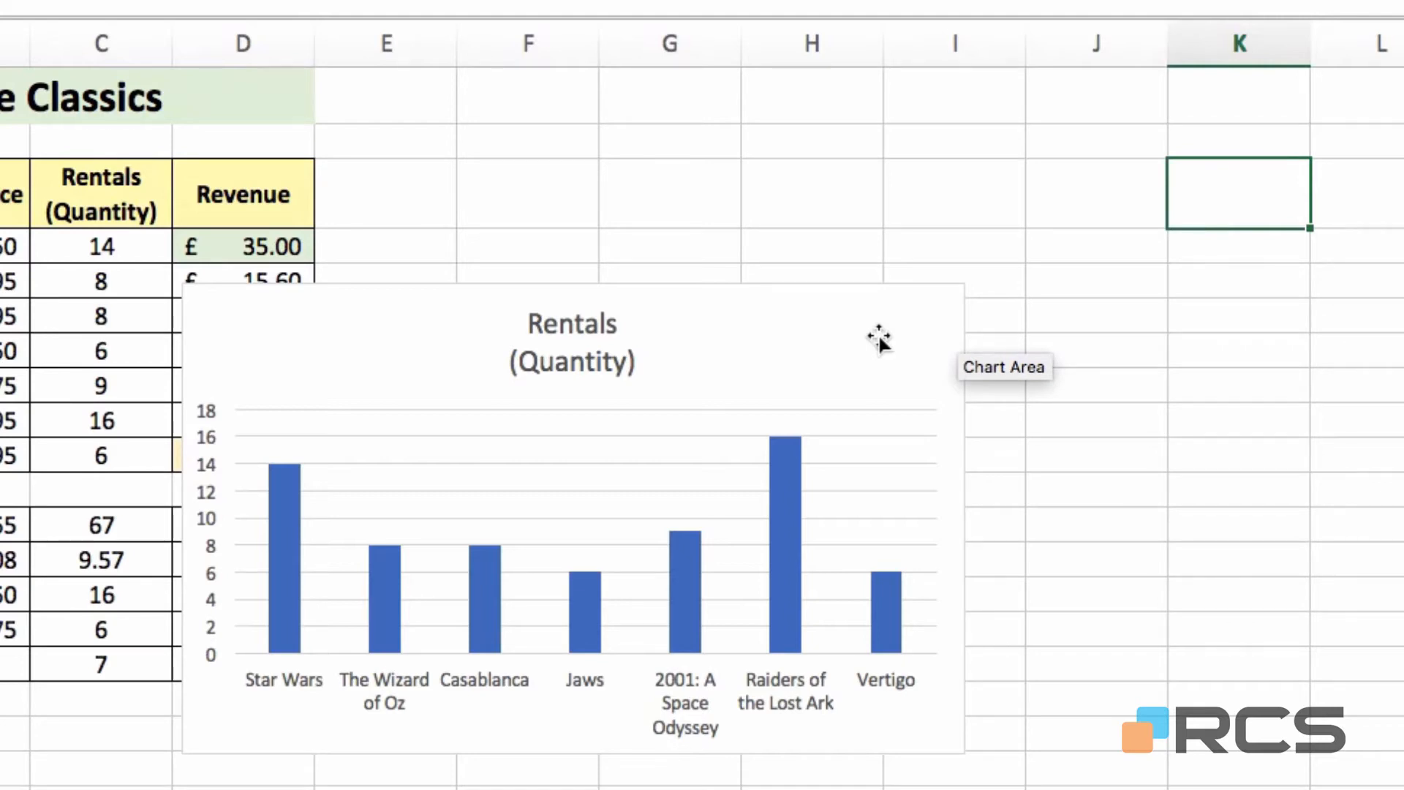
Move the chart up beside the movie table and resize it proportionally to sit level with its rows
drag(879, 338, 941, 120)
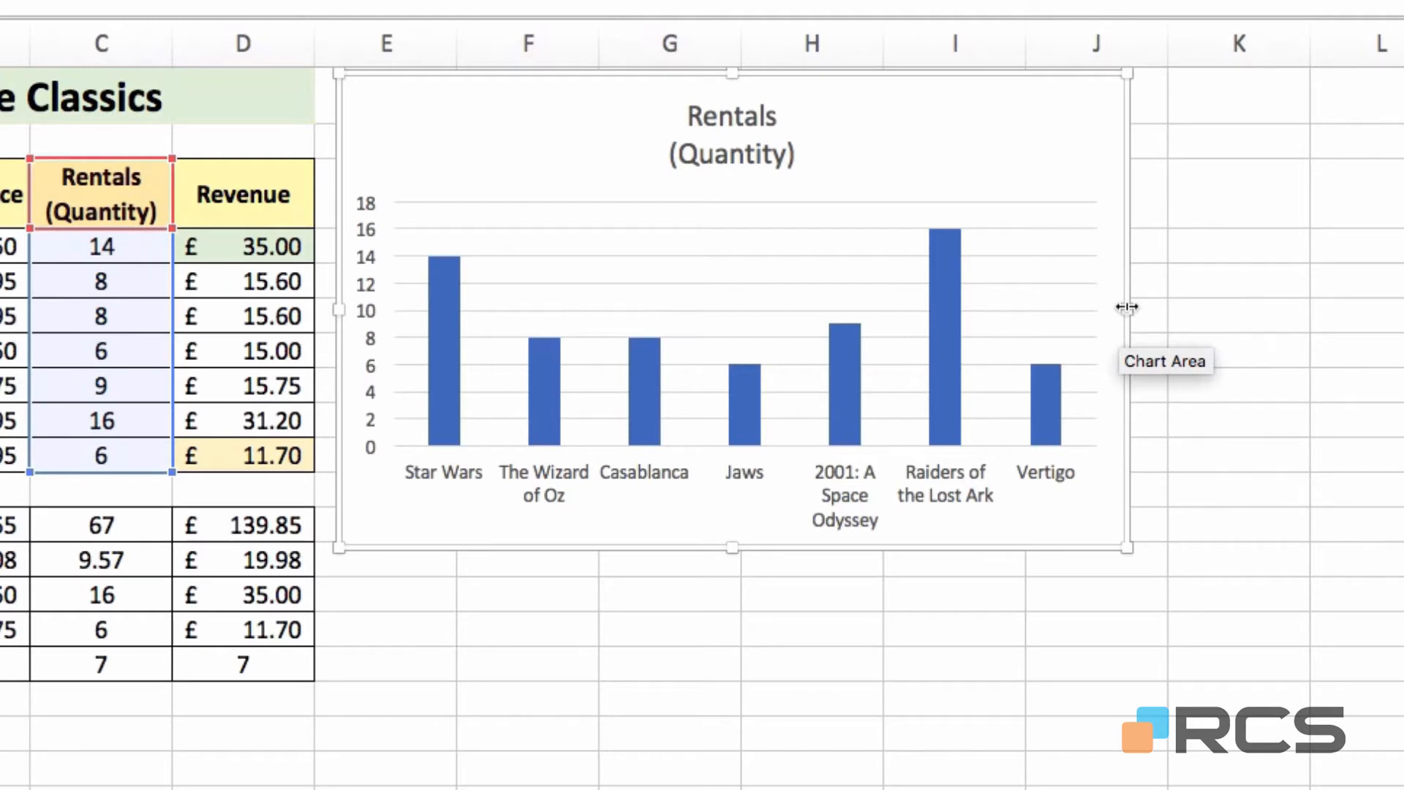
drag(1122, 307, 1228, 310)
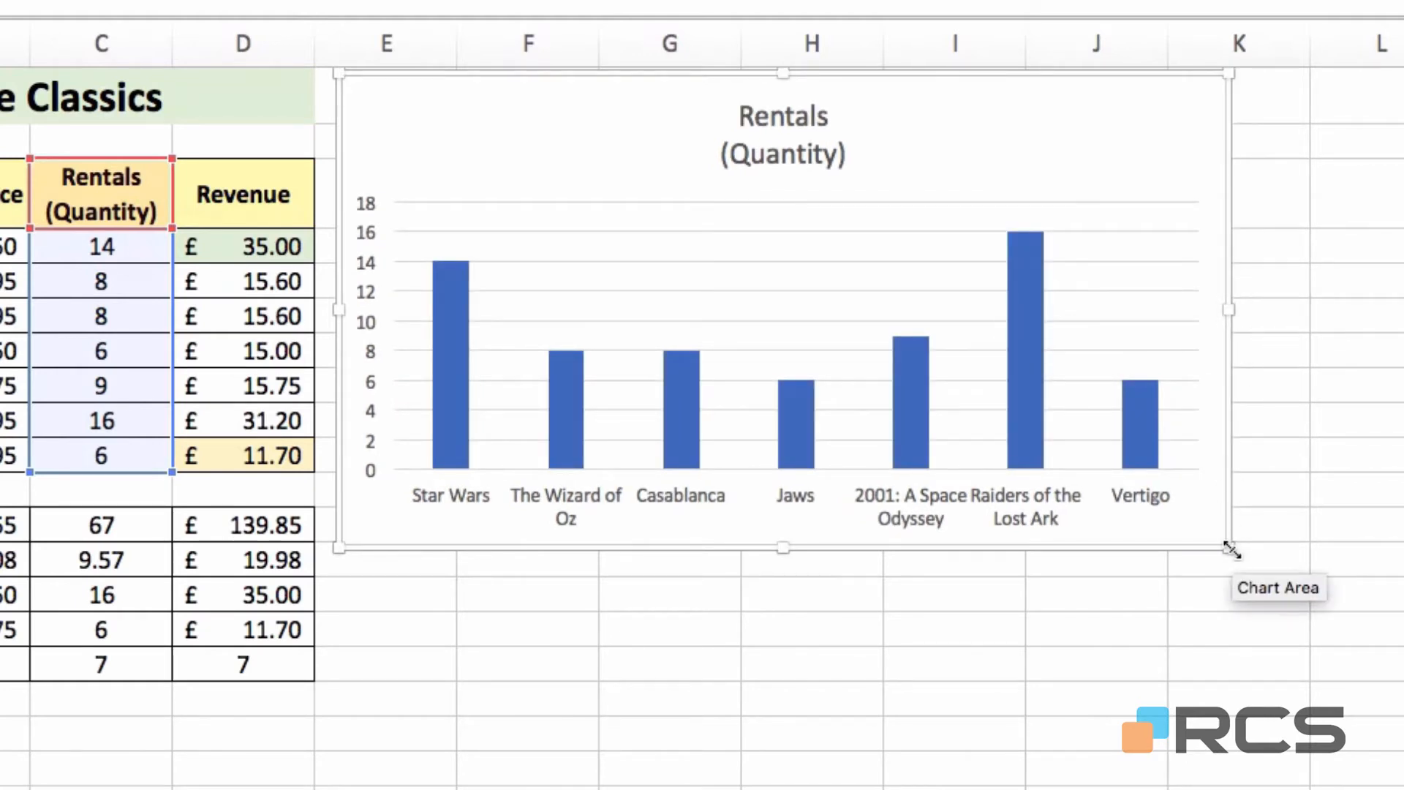
drag(1231, 552, 1015, 431)
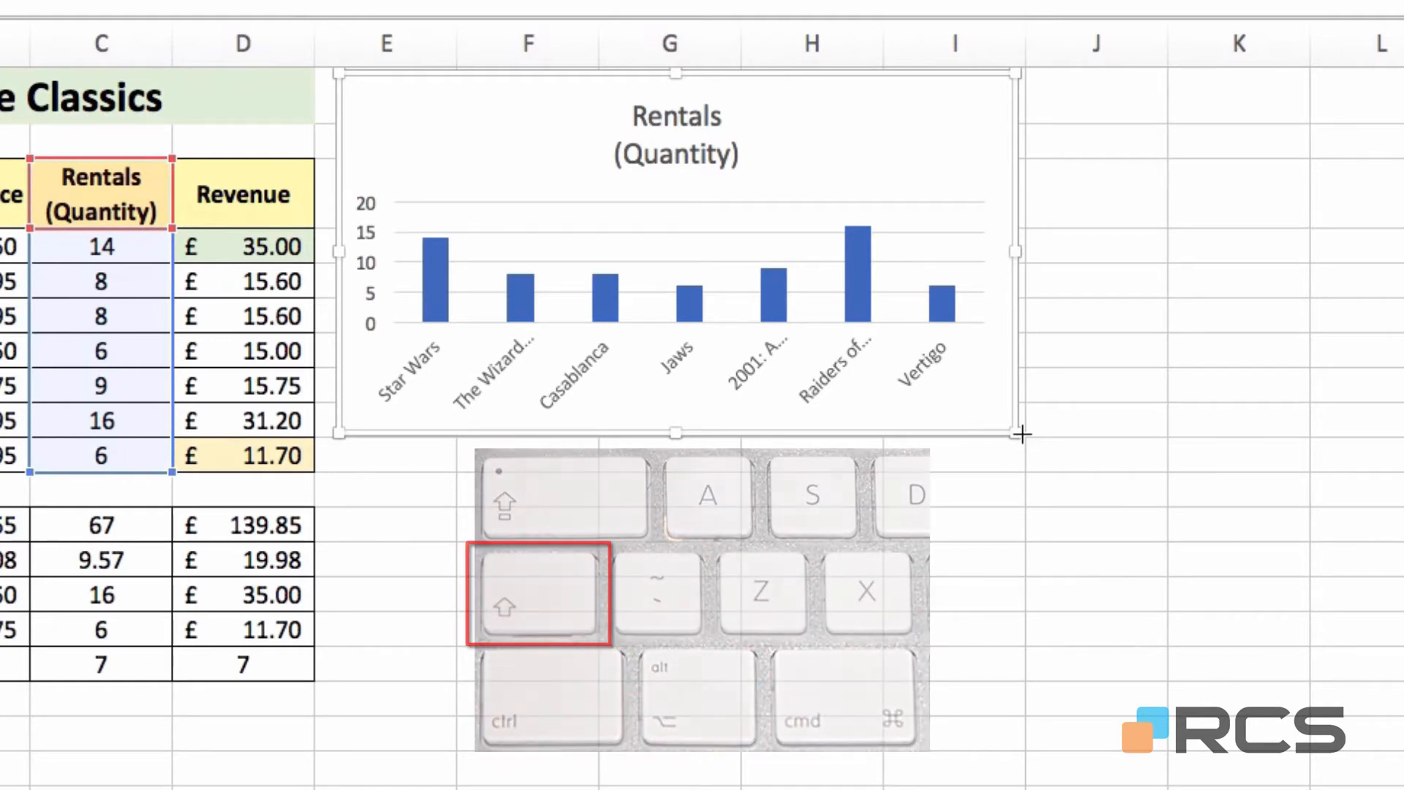
drag(1020, 434, 1154, 618)
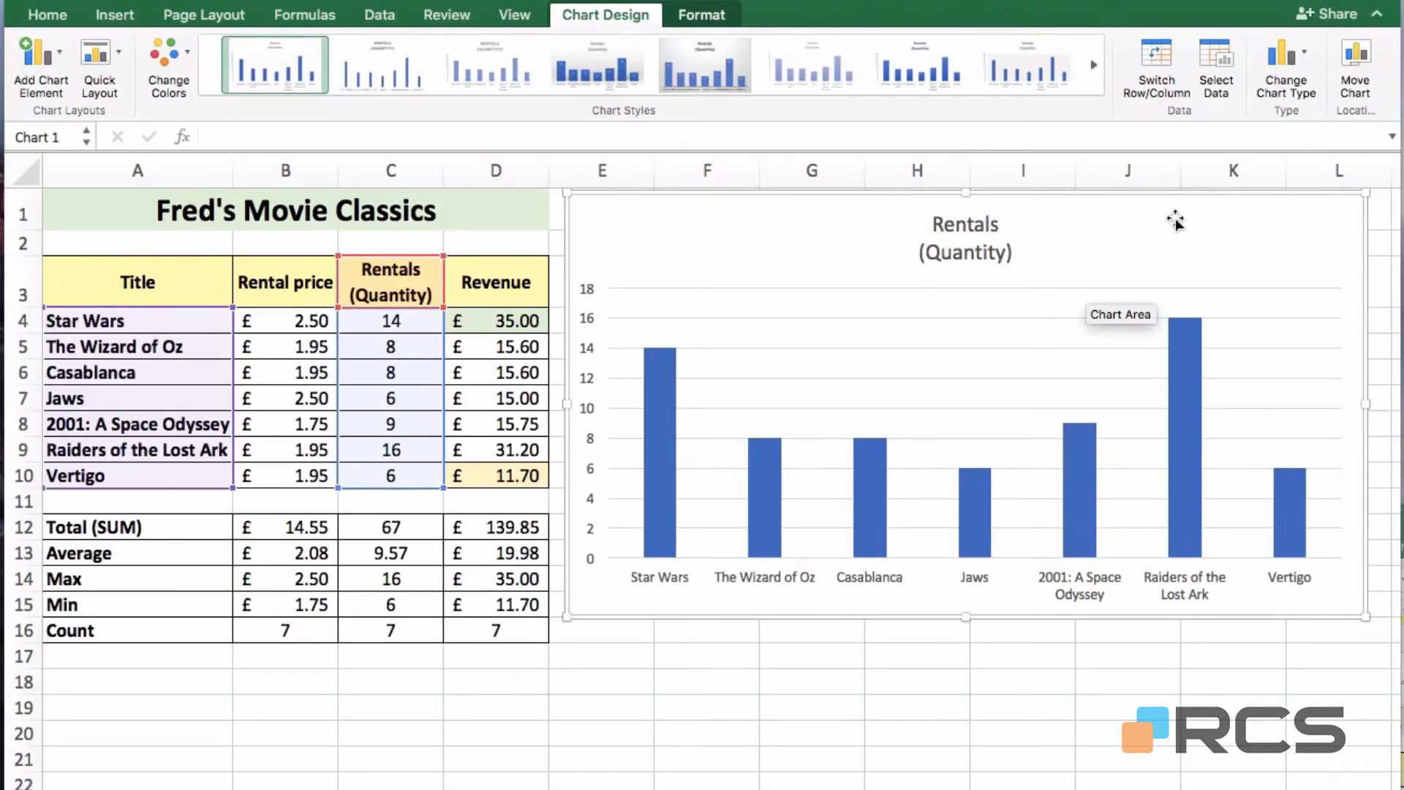
Nudge the chart left, select its movie-title category axis, and bring up the Home font options
drag(1172, 219, 903, 213)
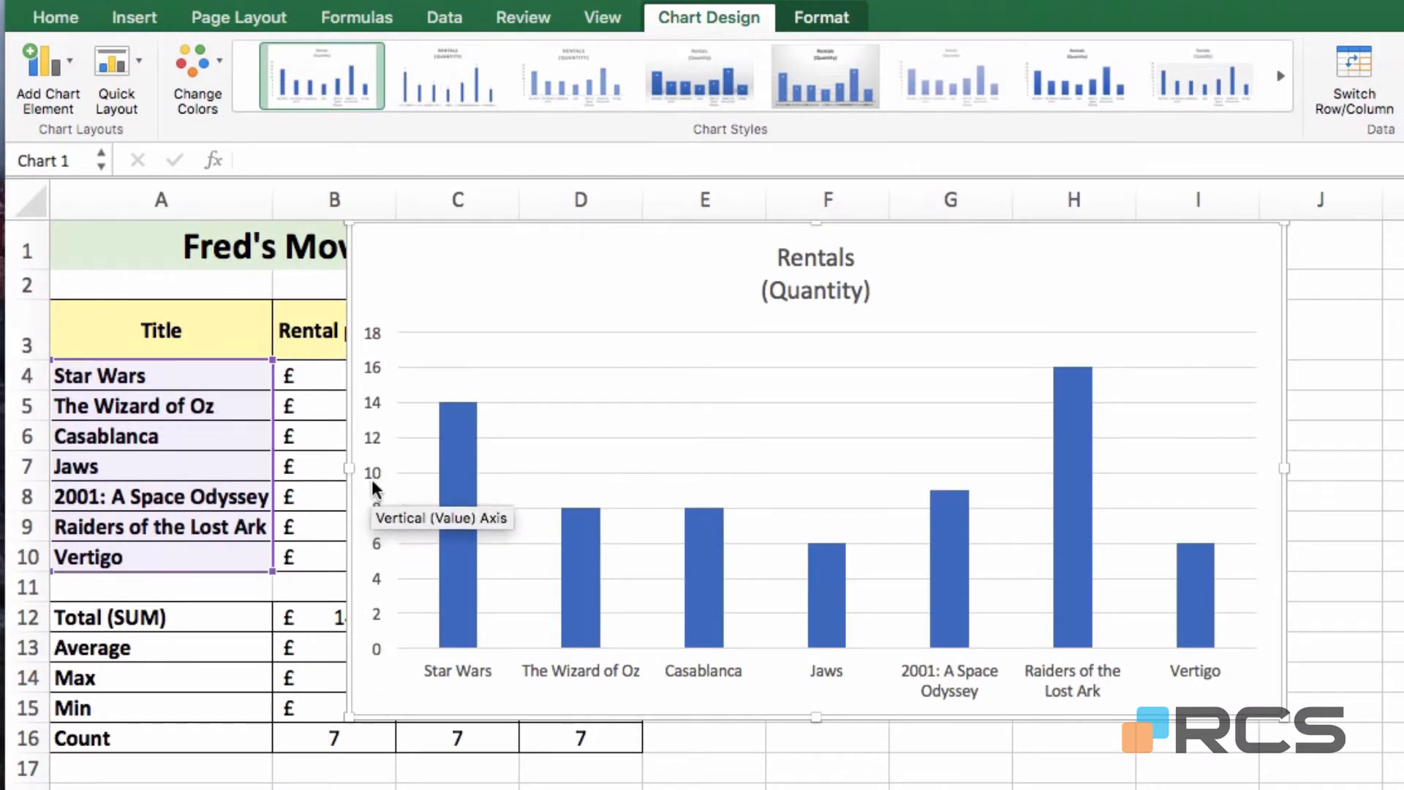
mouse_move(466, 474)
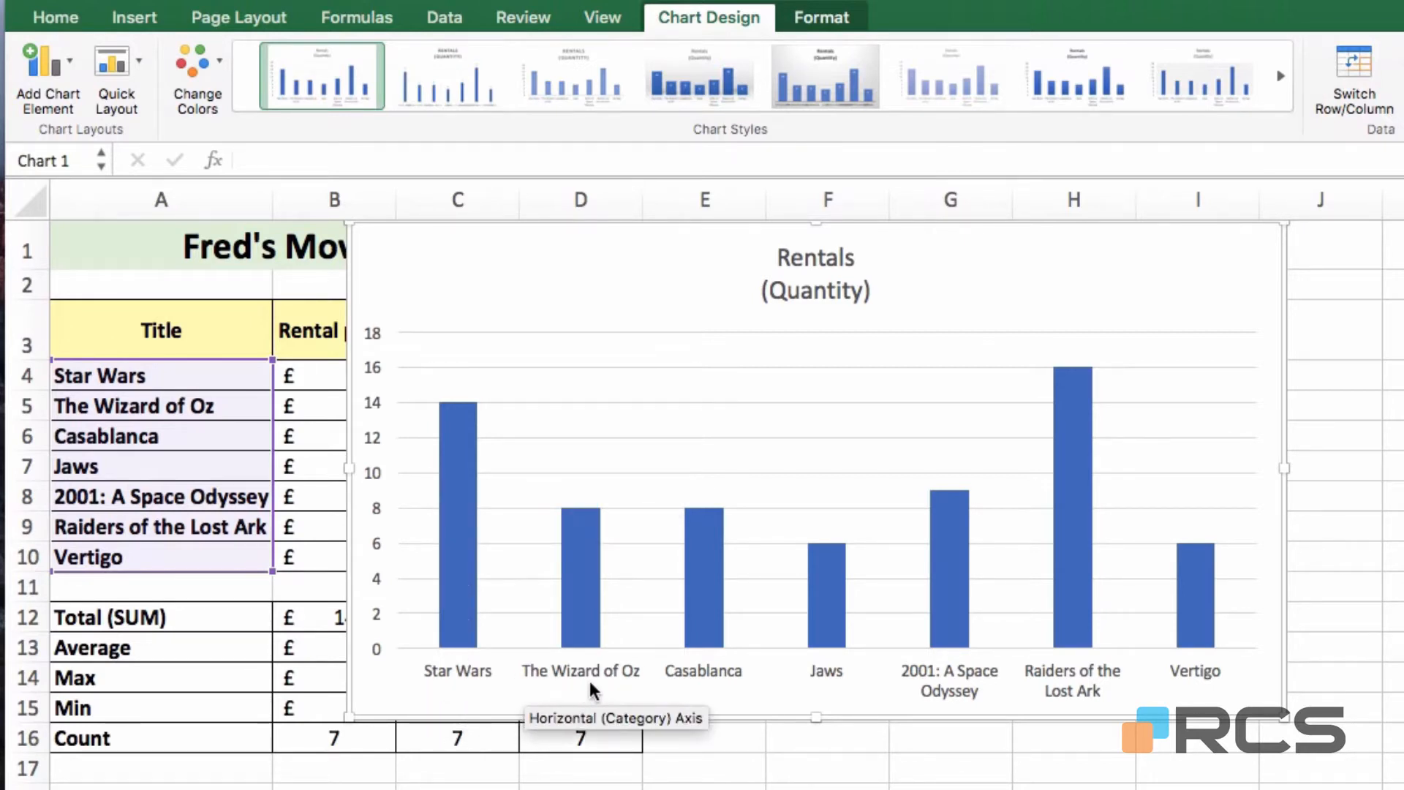
click(730, 669)
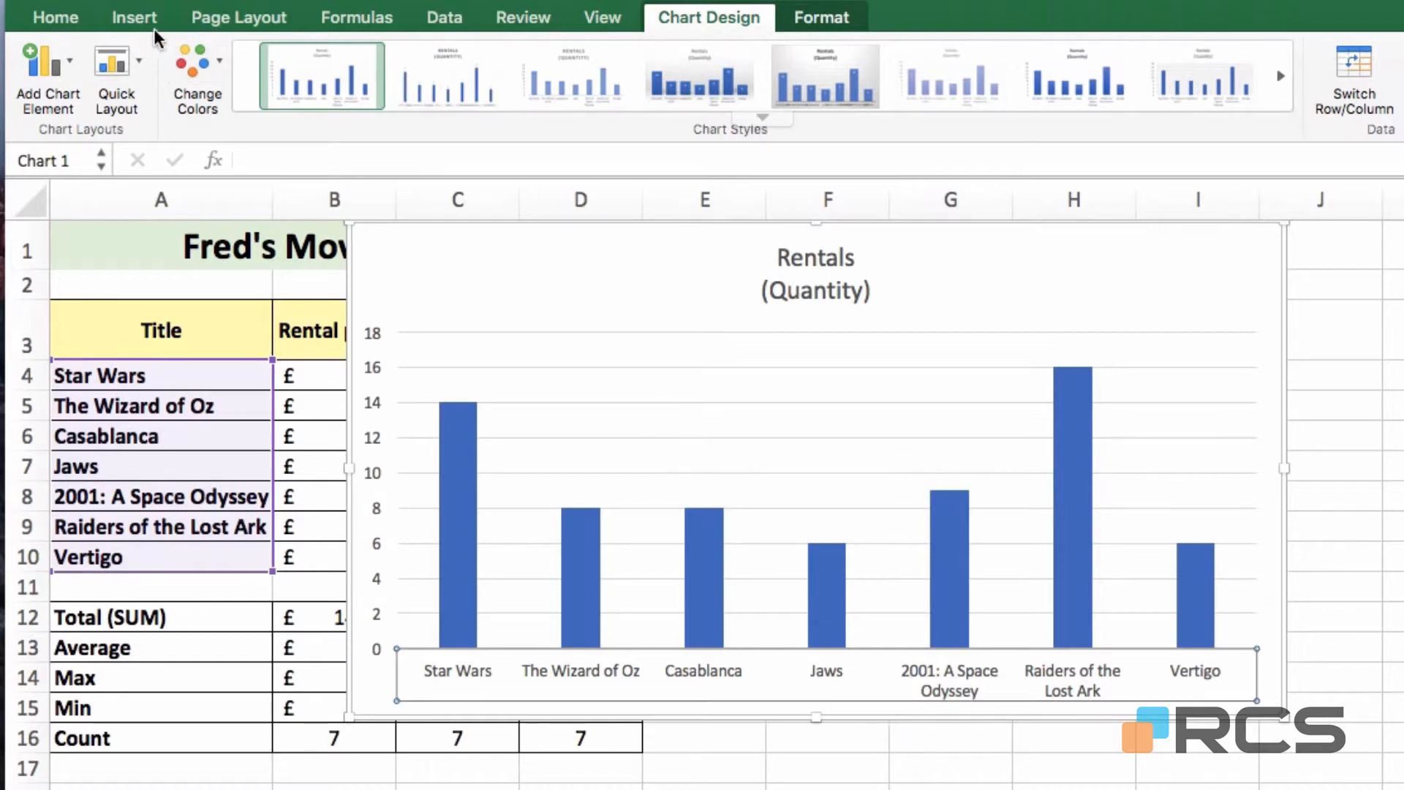
click(77, 19)
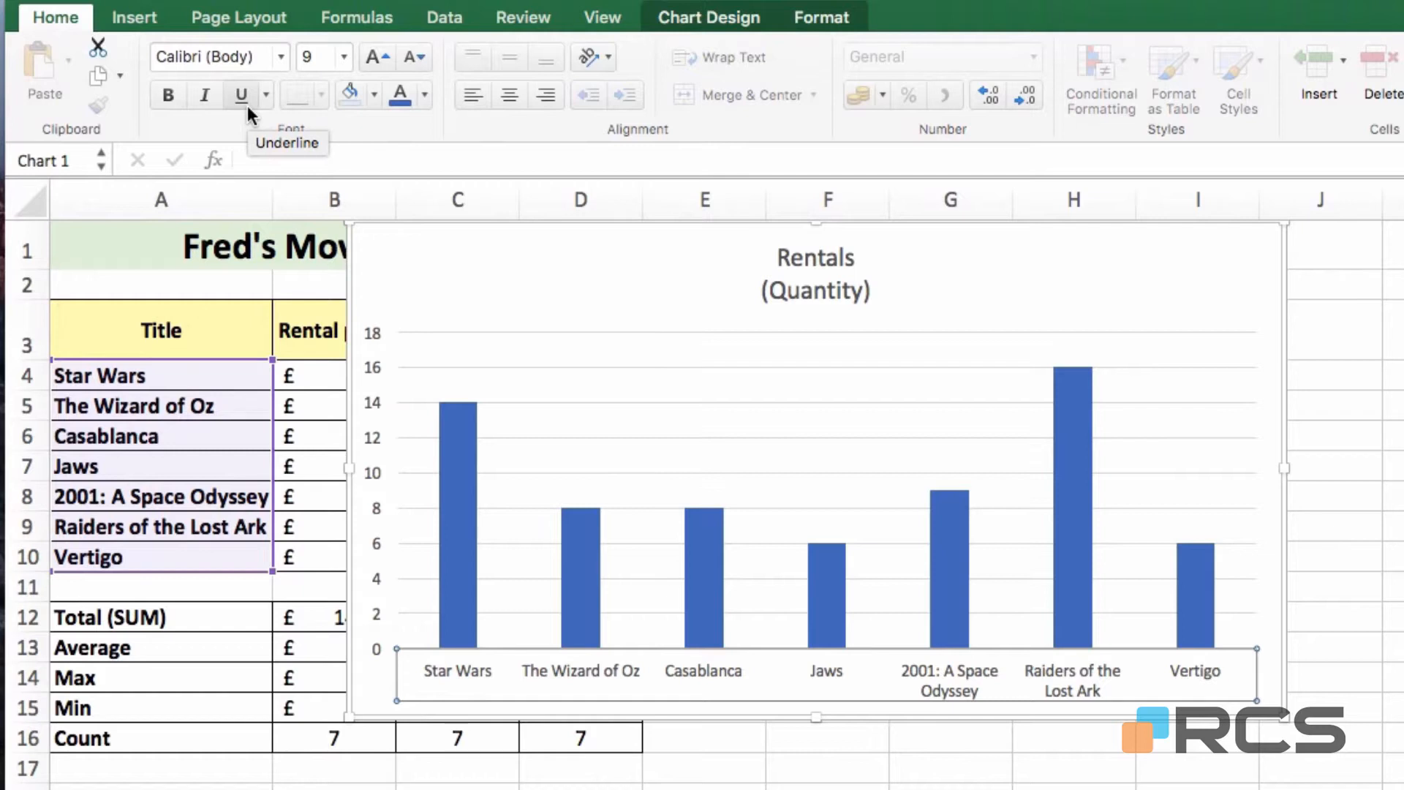
Make the movie-title axis labels bold at font size 10
click(168, 96)
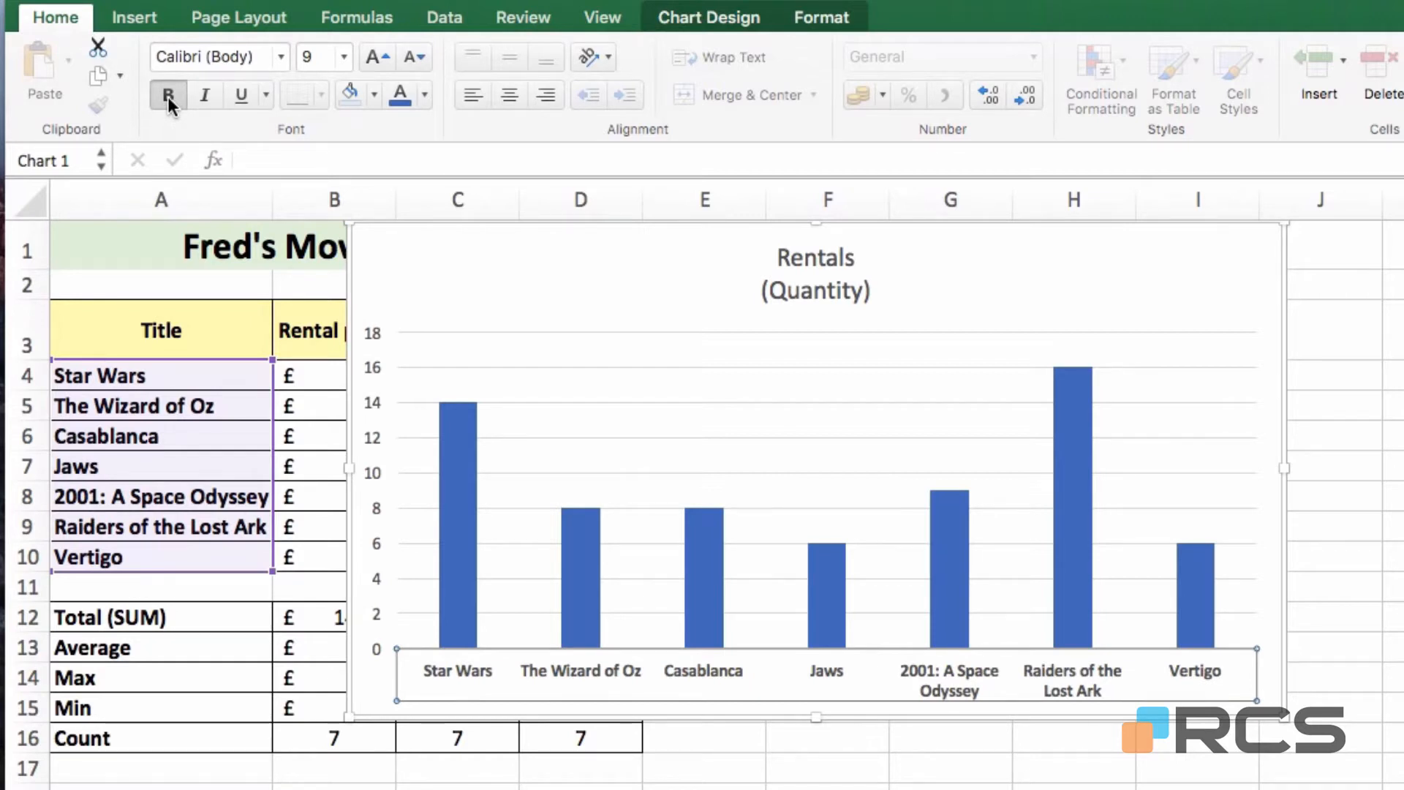
click(342, 58)
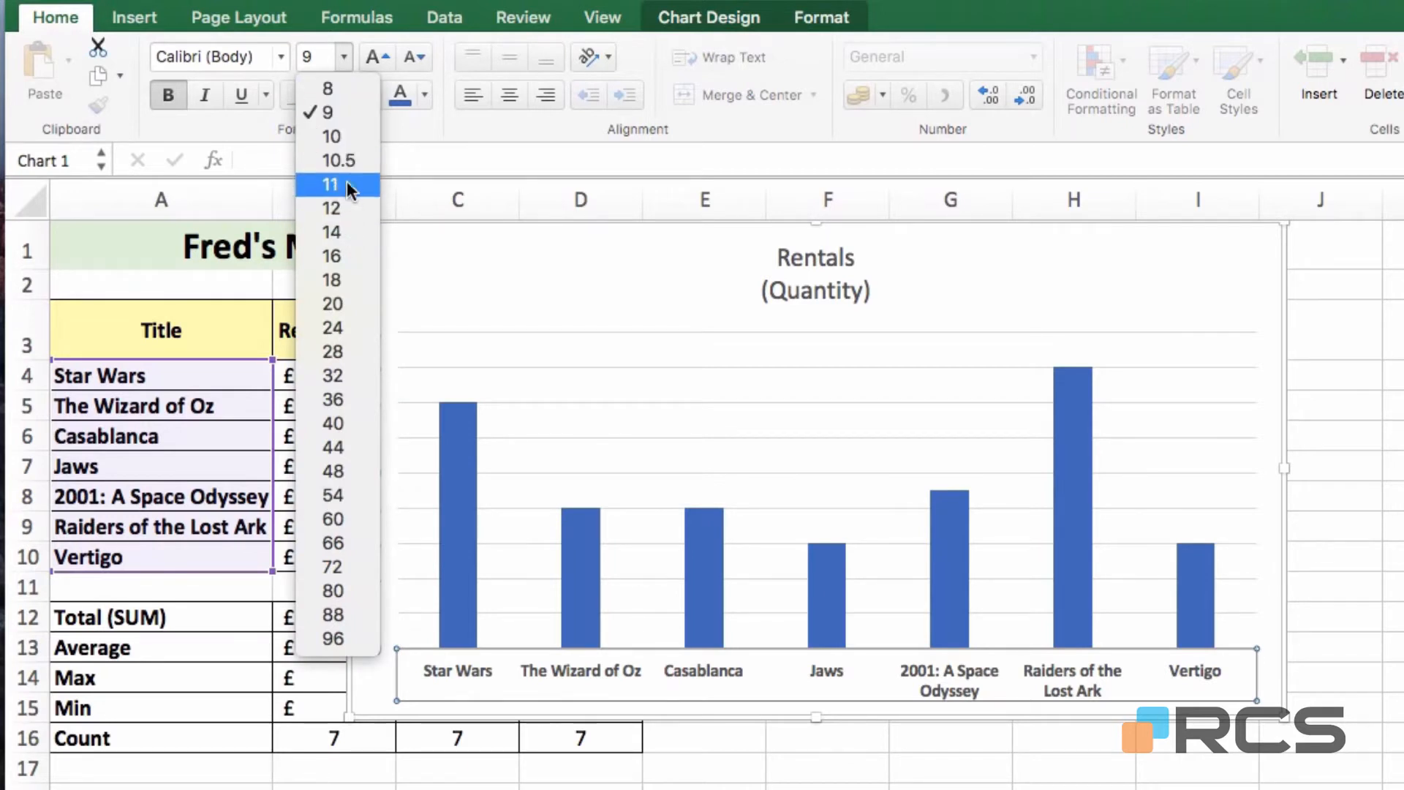
click(340, 60)
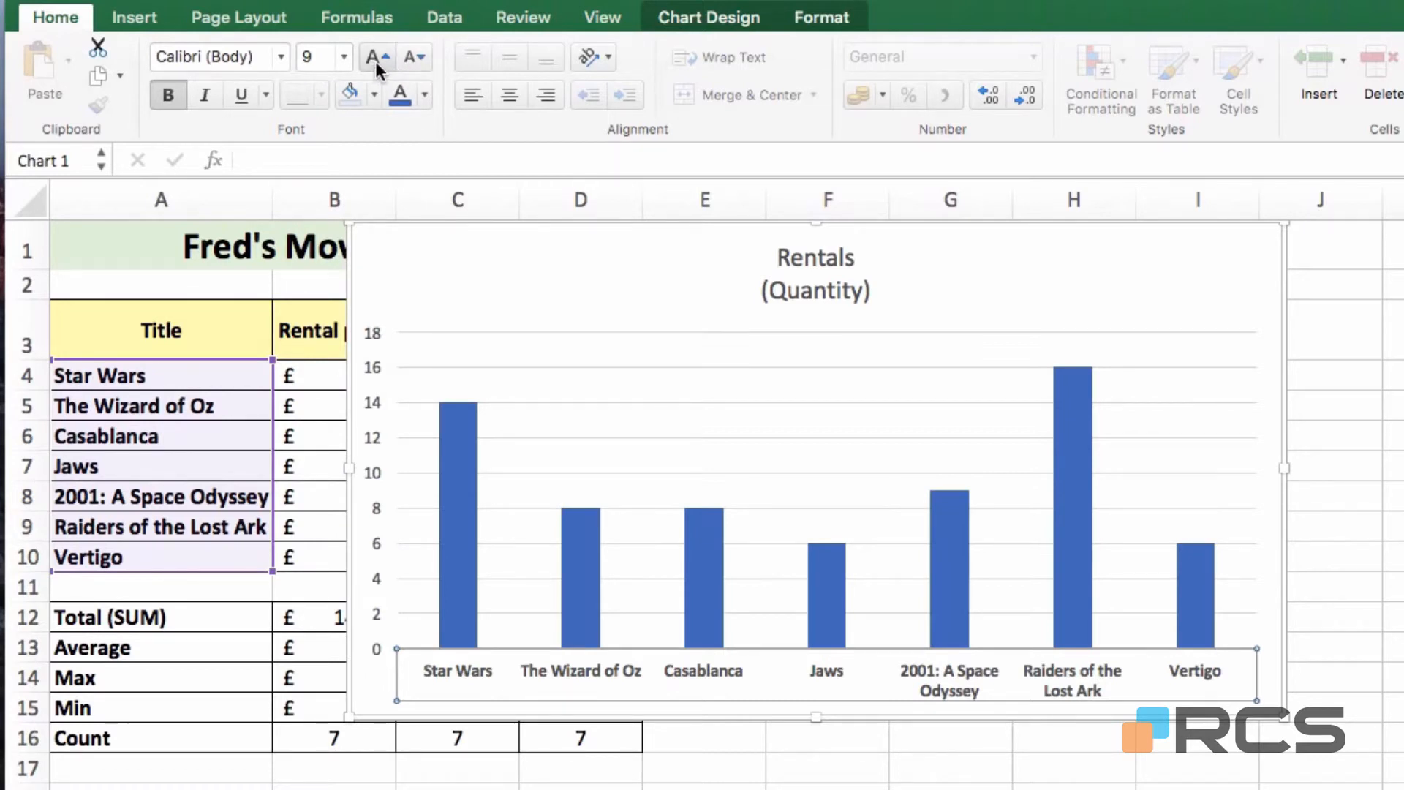
click(375, 62)
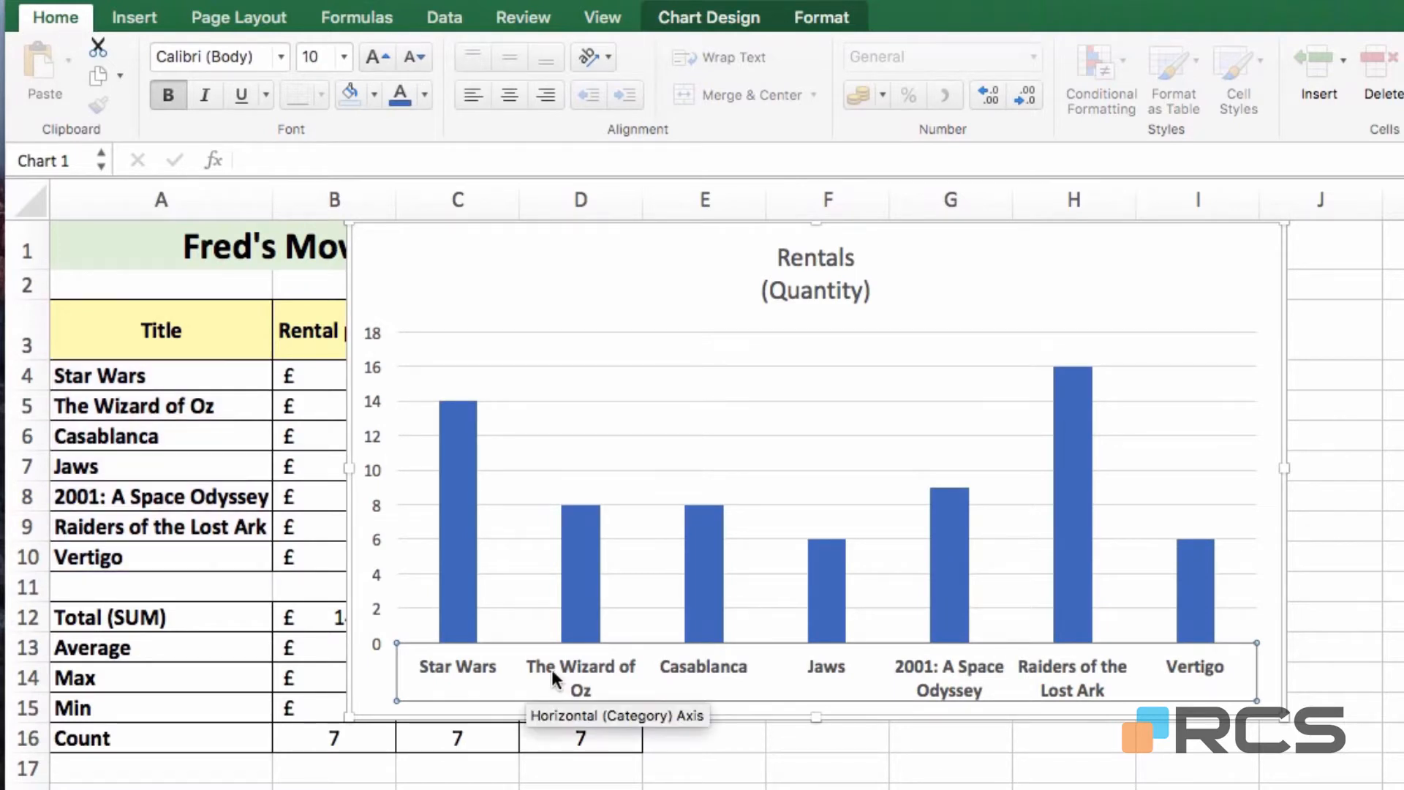
Make the vertical value axis numbers bold at font size 10
click(375, 465)
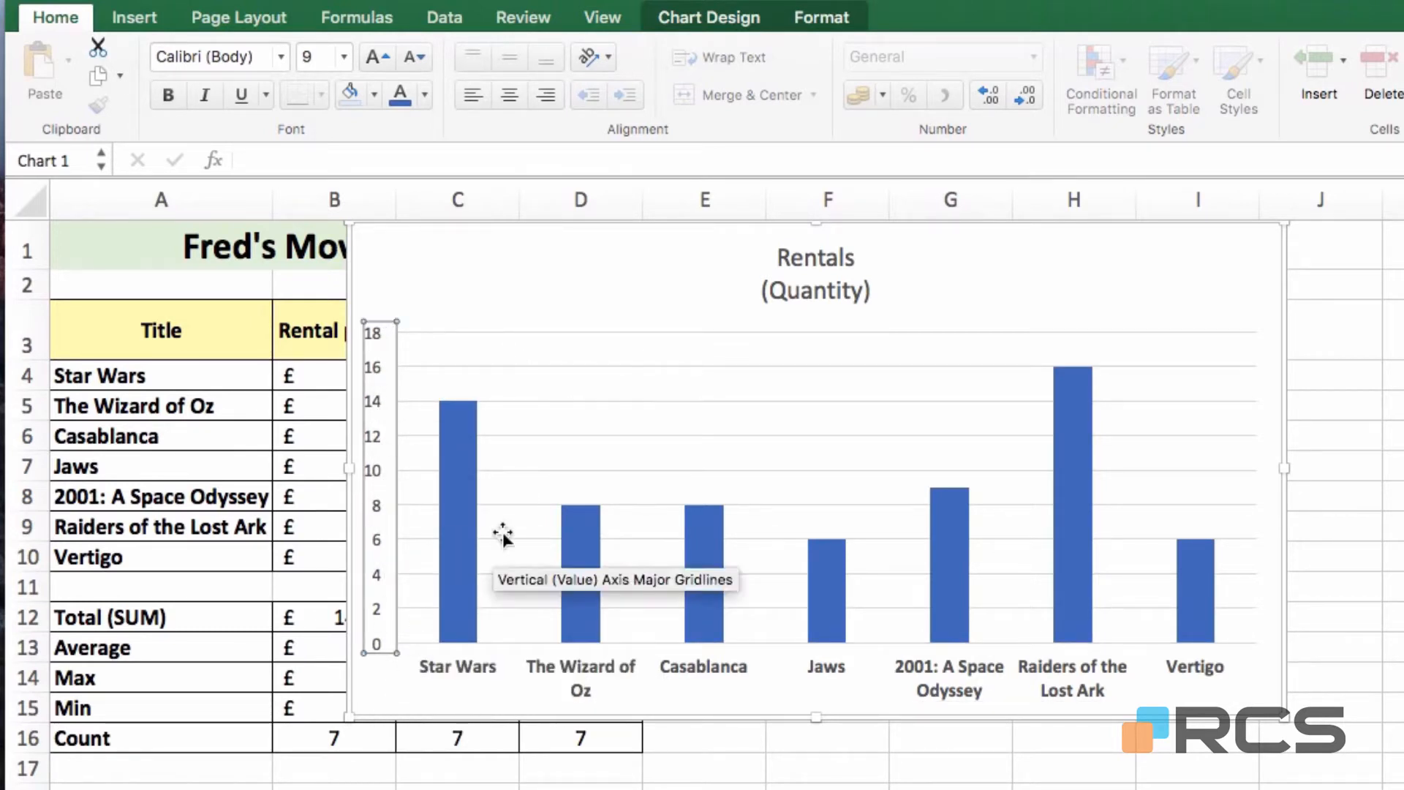
click(375, 56)
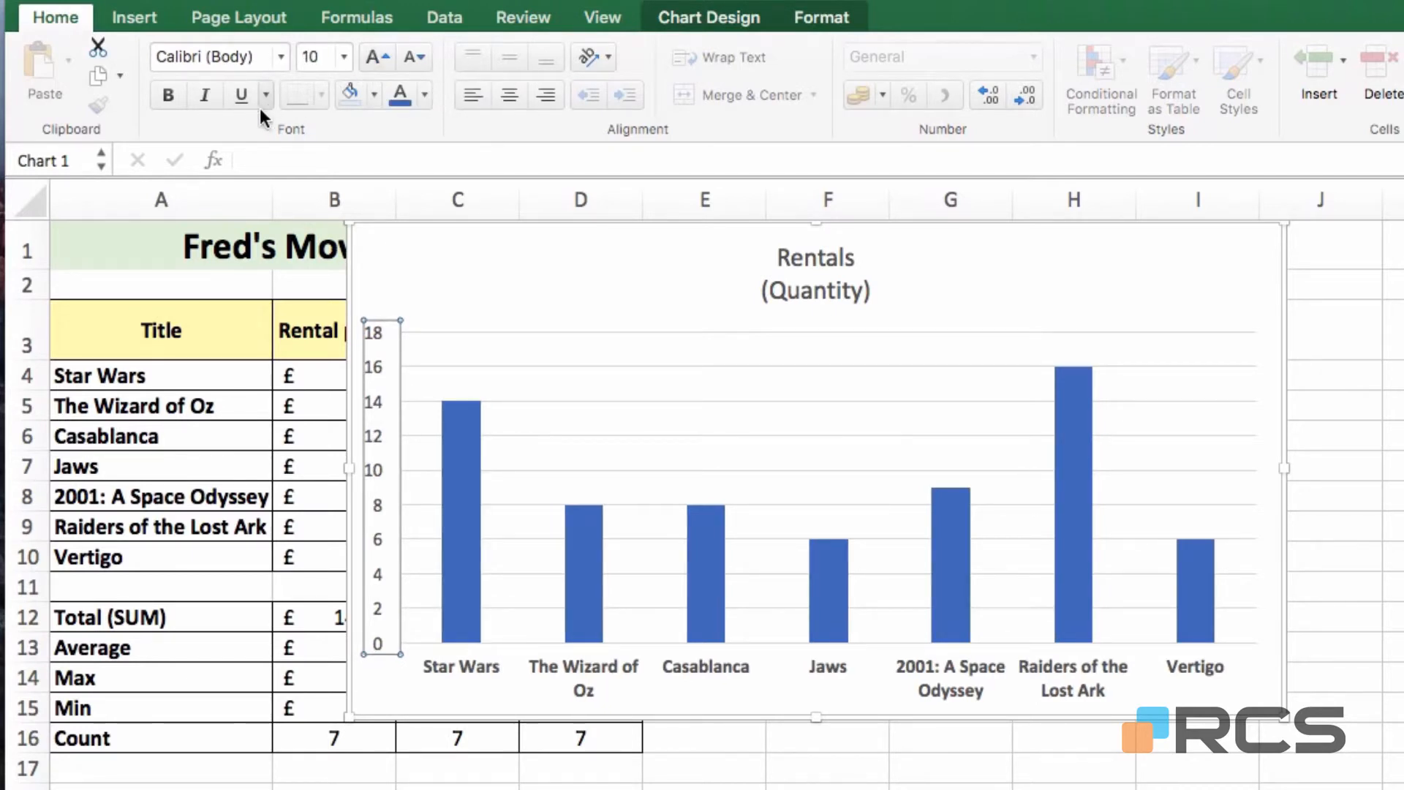
click(168, 98)
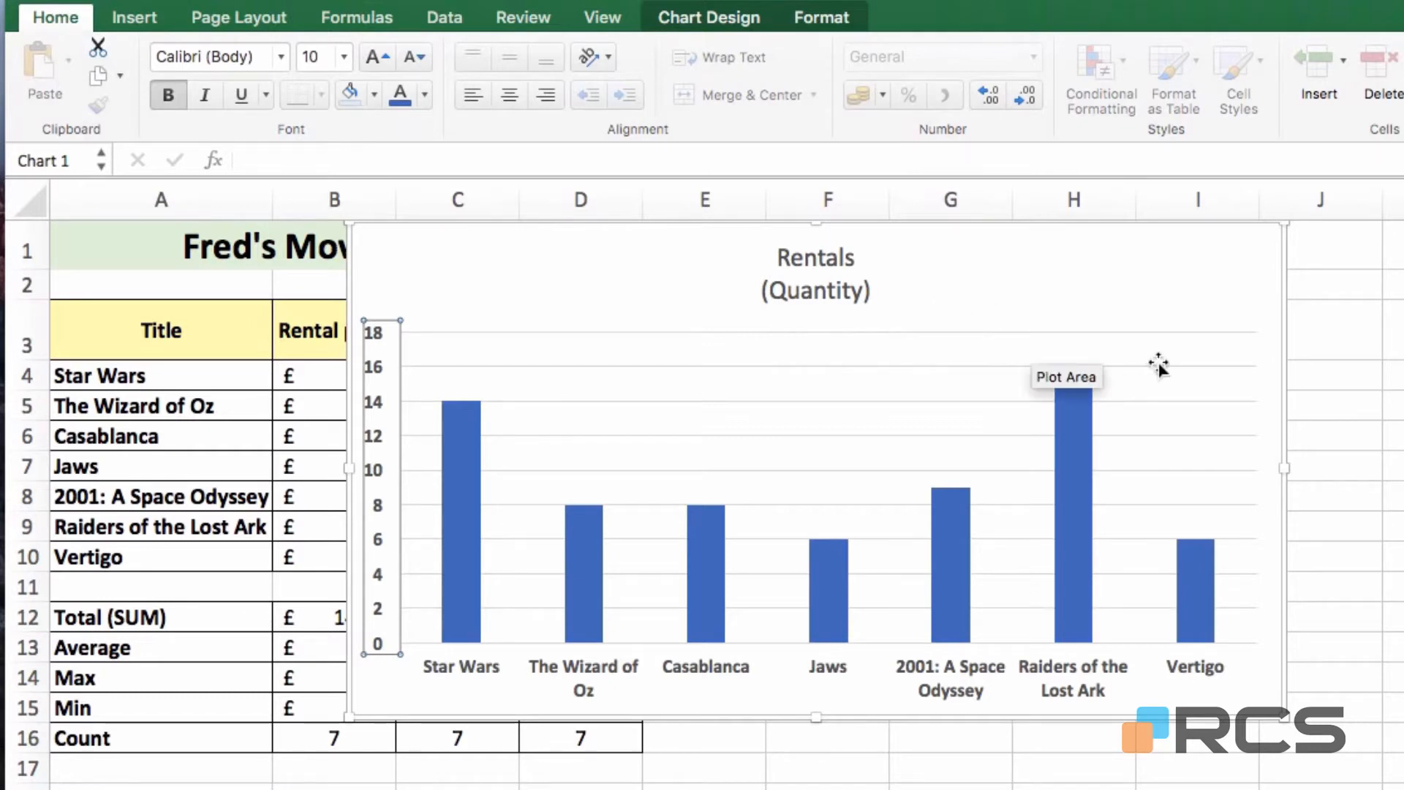
click(836, 16)
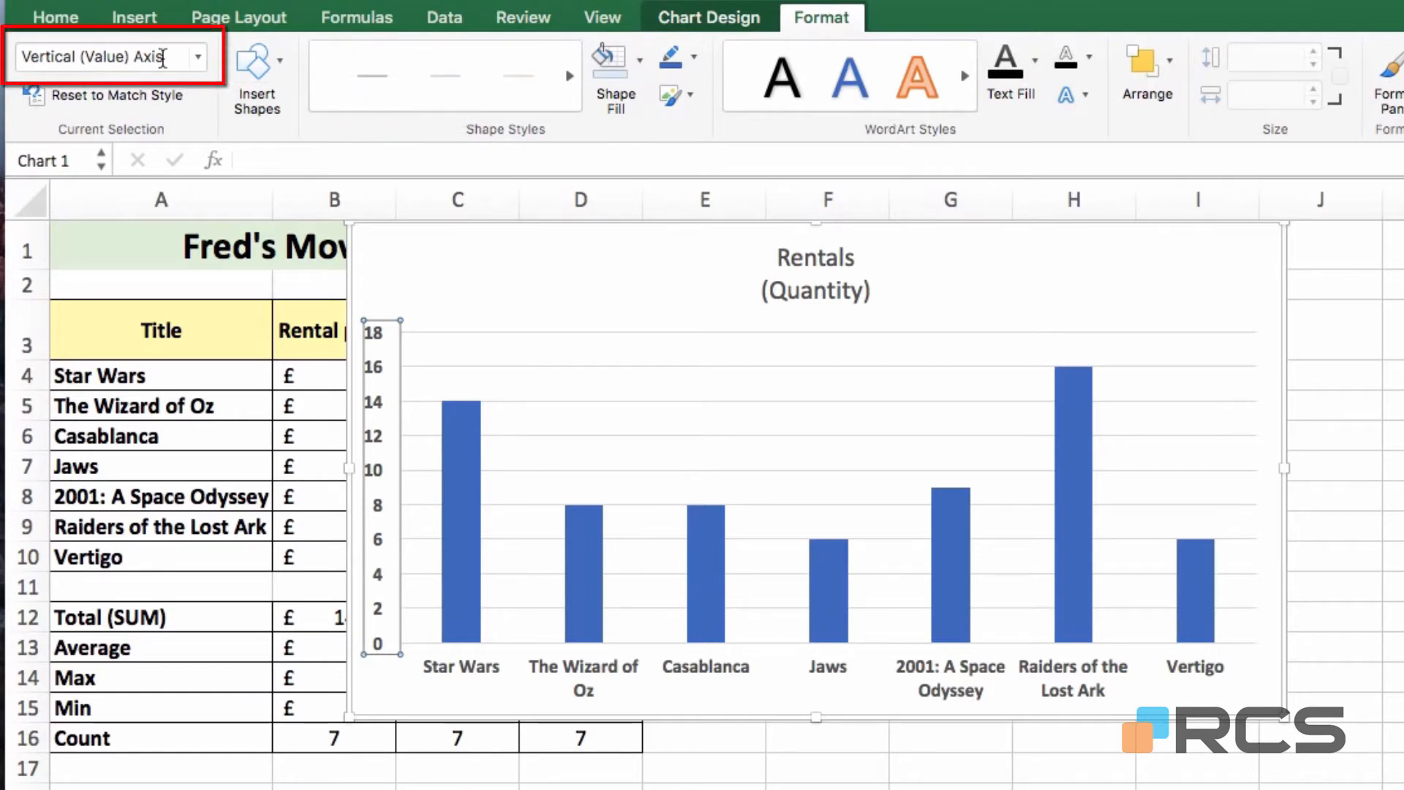
Pick Chart Area from the Current Selection list of chart elements
click(197, 60)
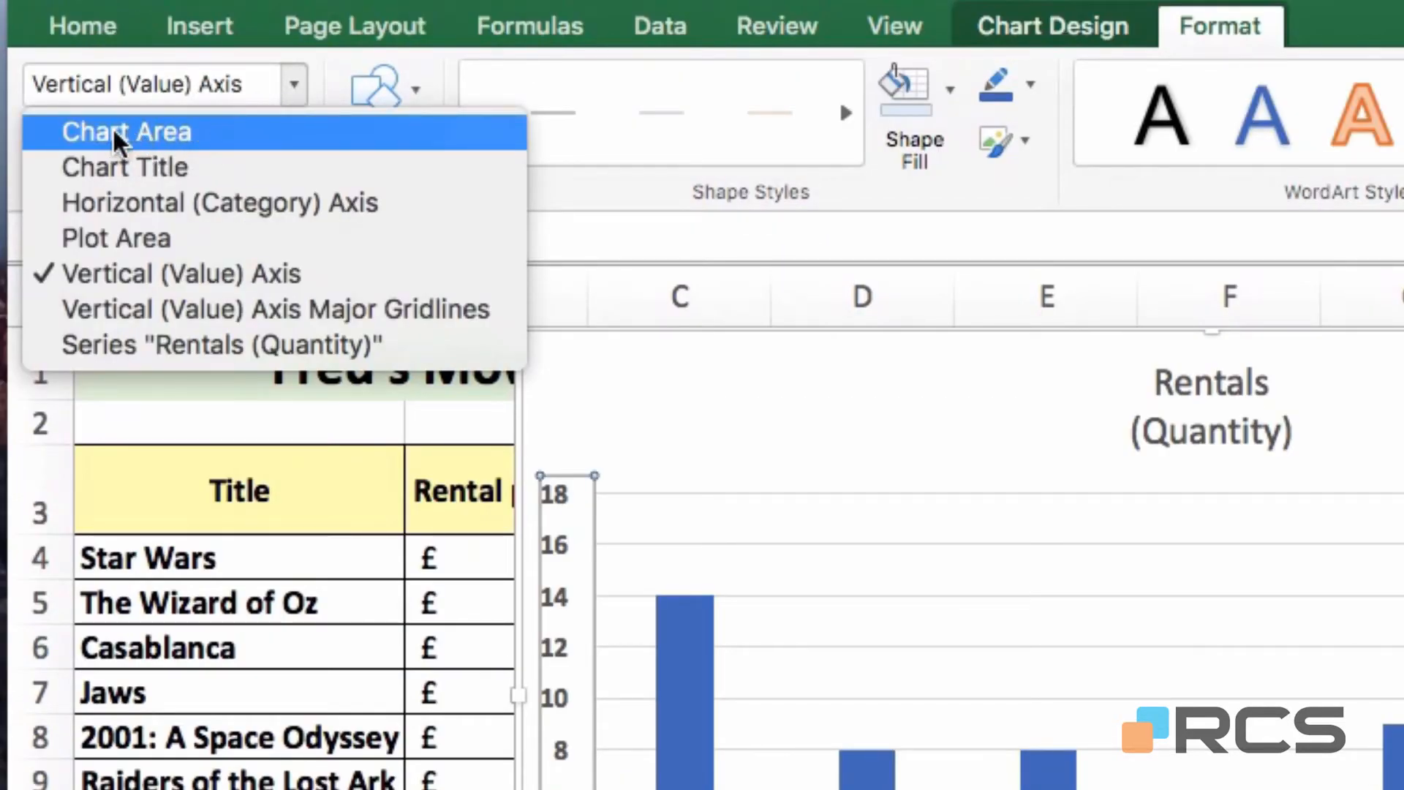
click(186, 133)
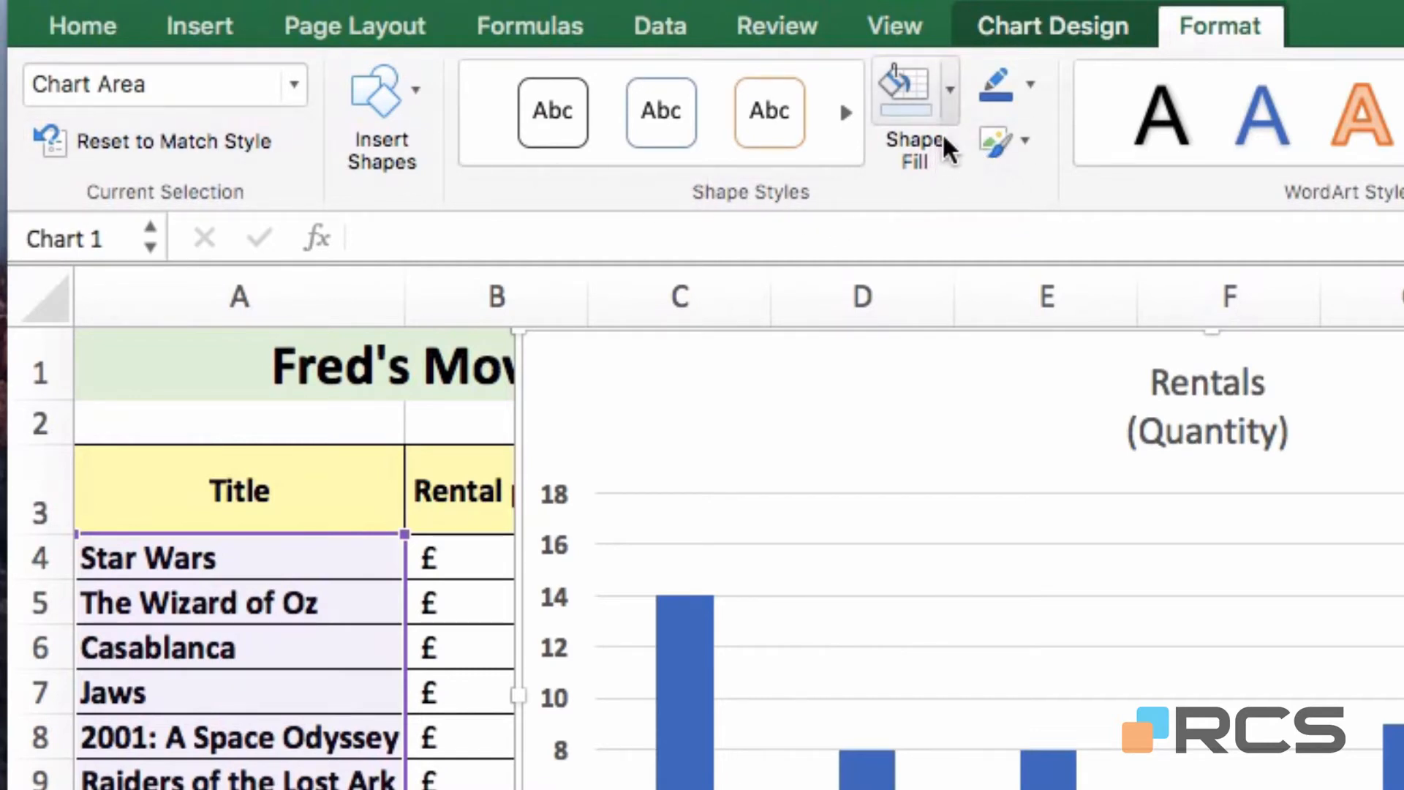
Fill the chart area with the Stationery texture from Shape Fill
click(954, 91)
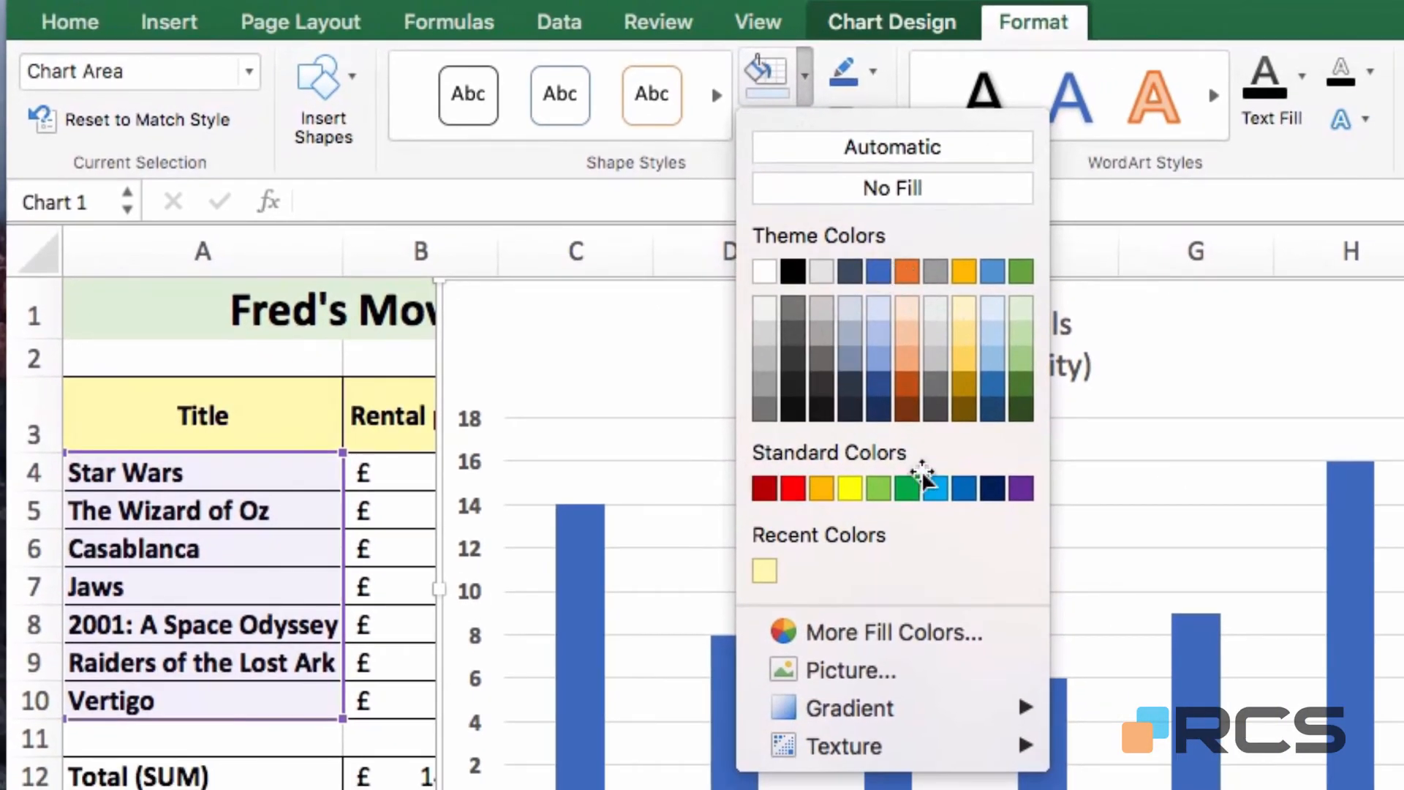
mouse_move(808, 743)
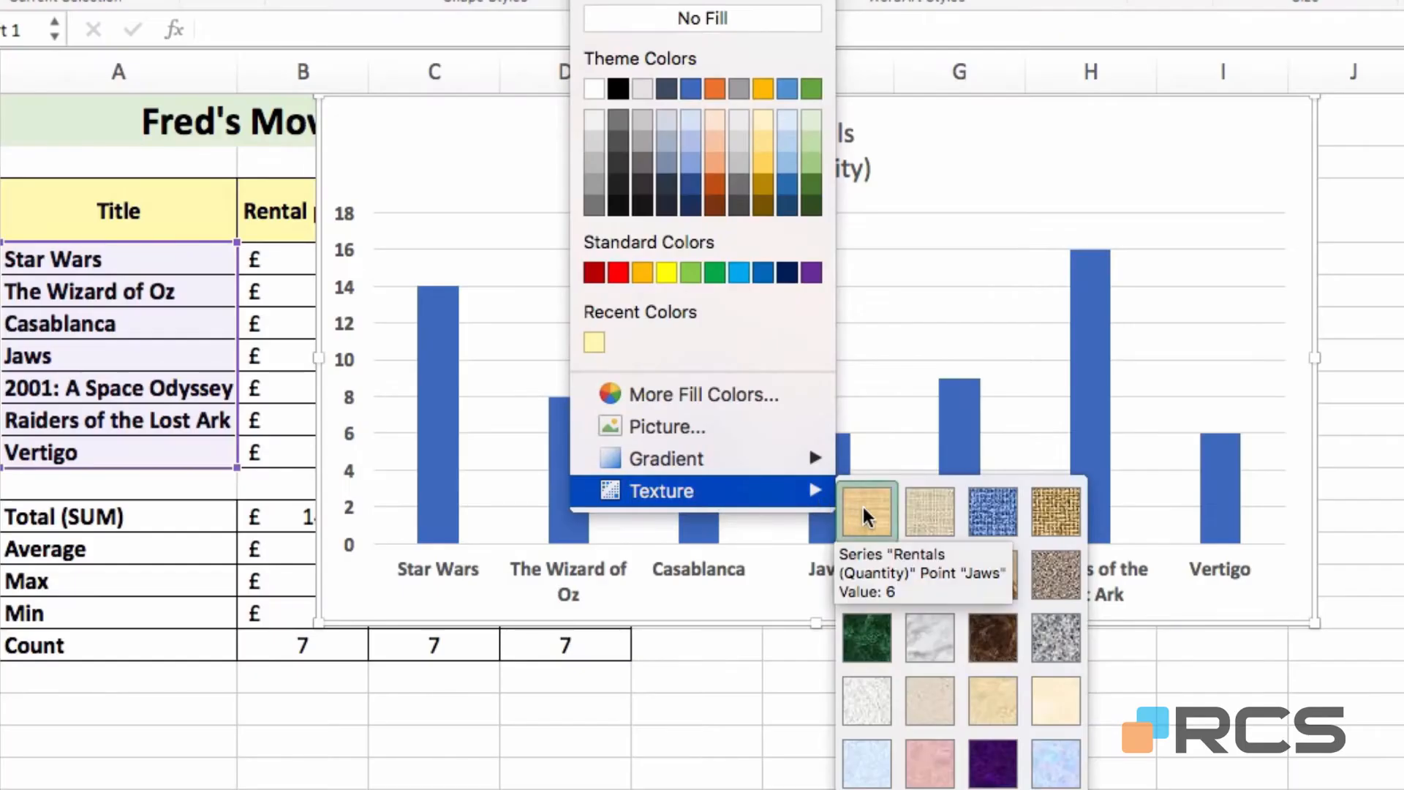
click(1056, 700)
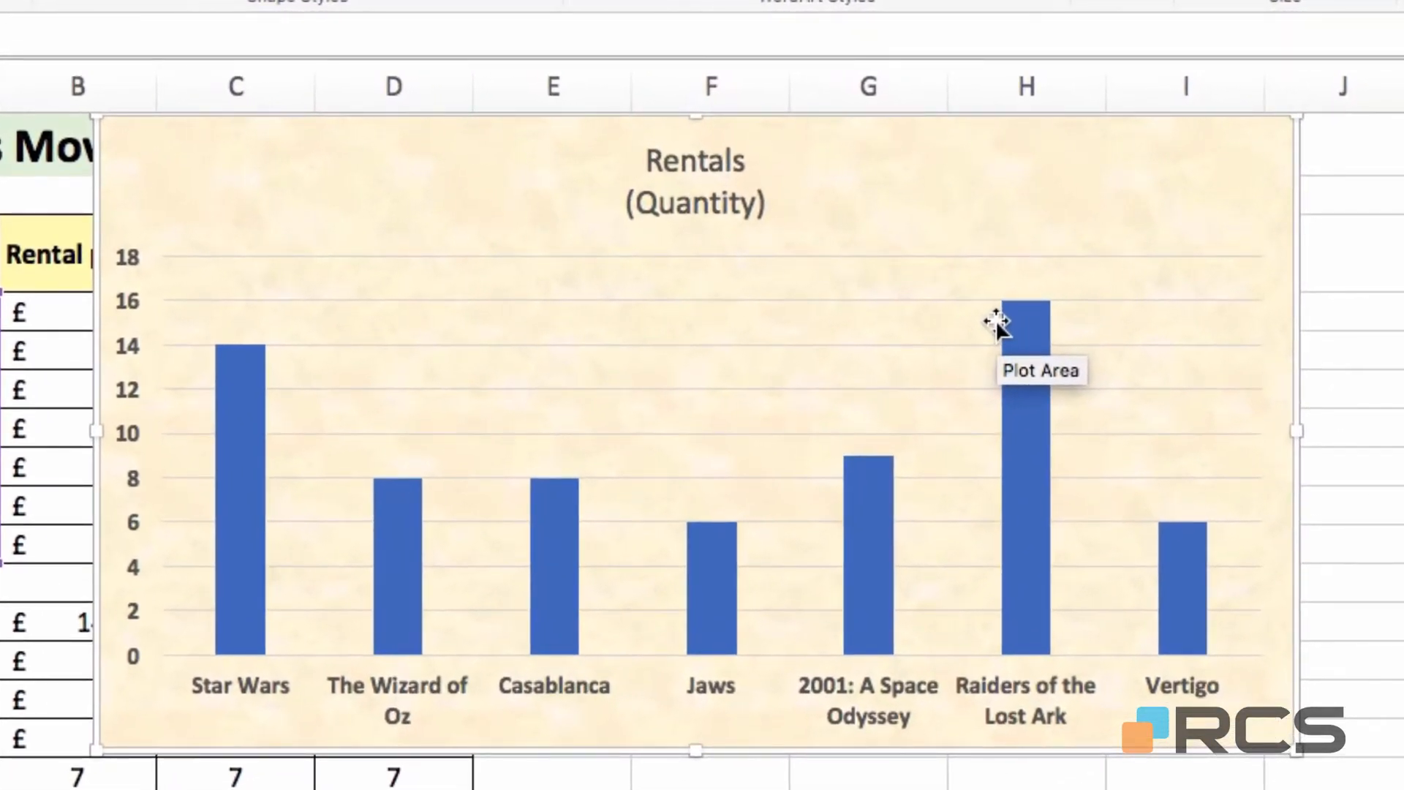
Fill the plot area light blue and drag its top edge up behind the Rentals (Quantity) title
click(876, 369)
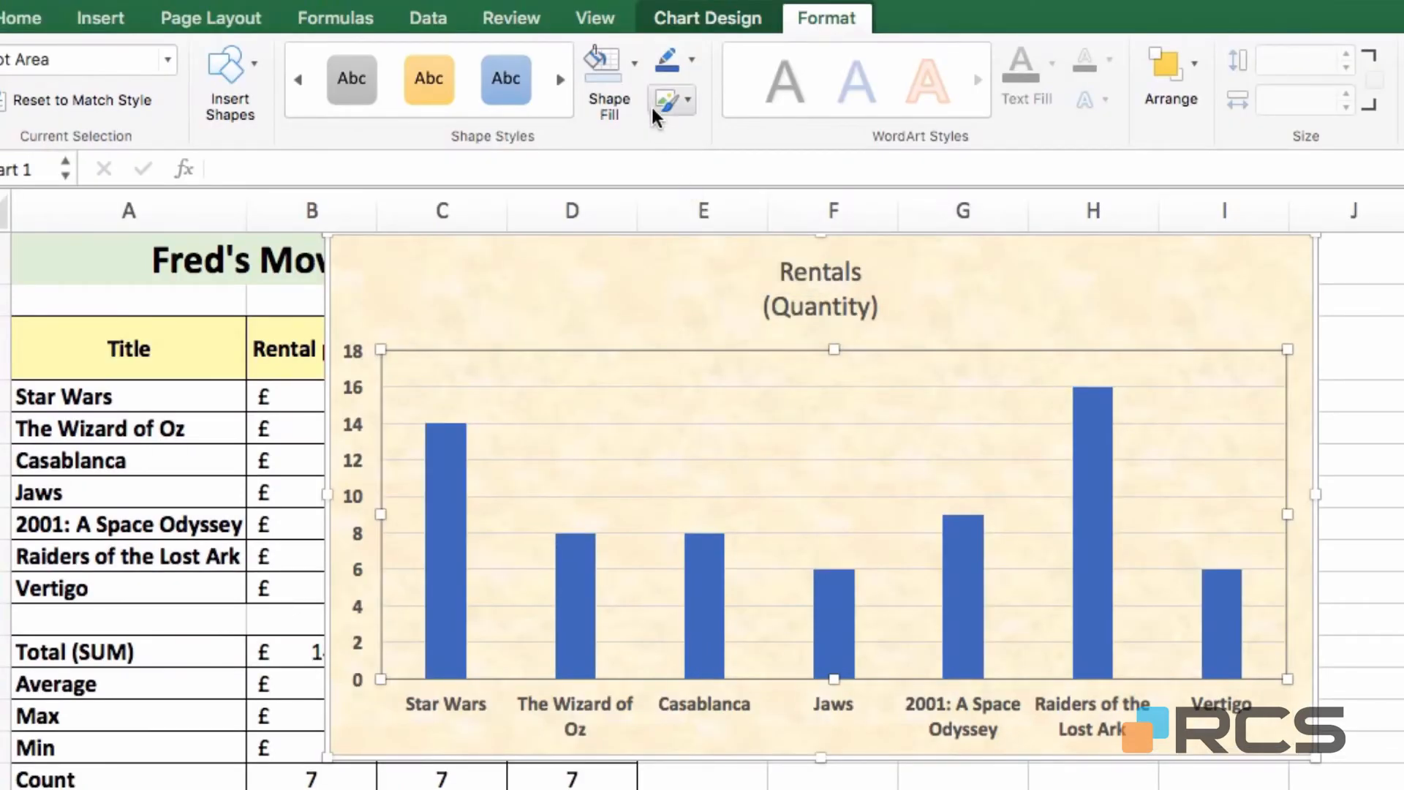
click(634, 63)
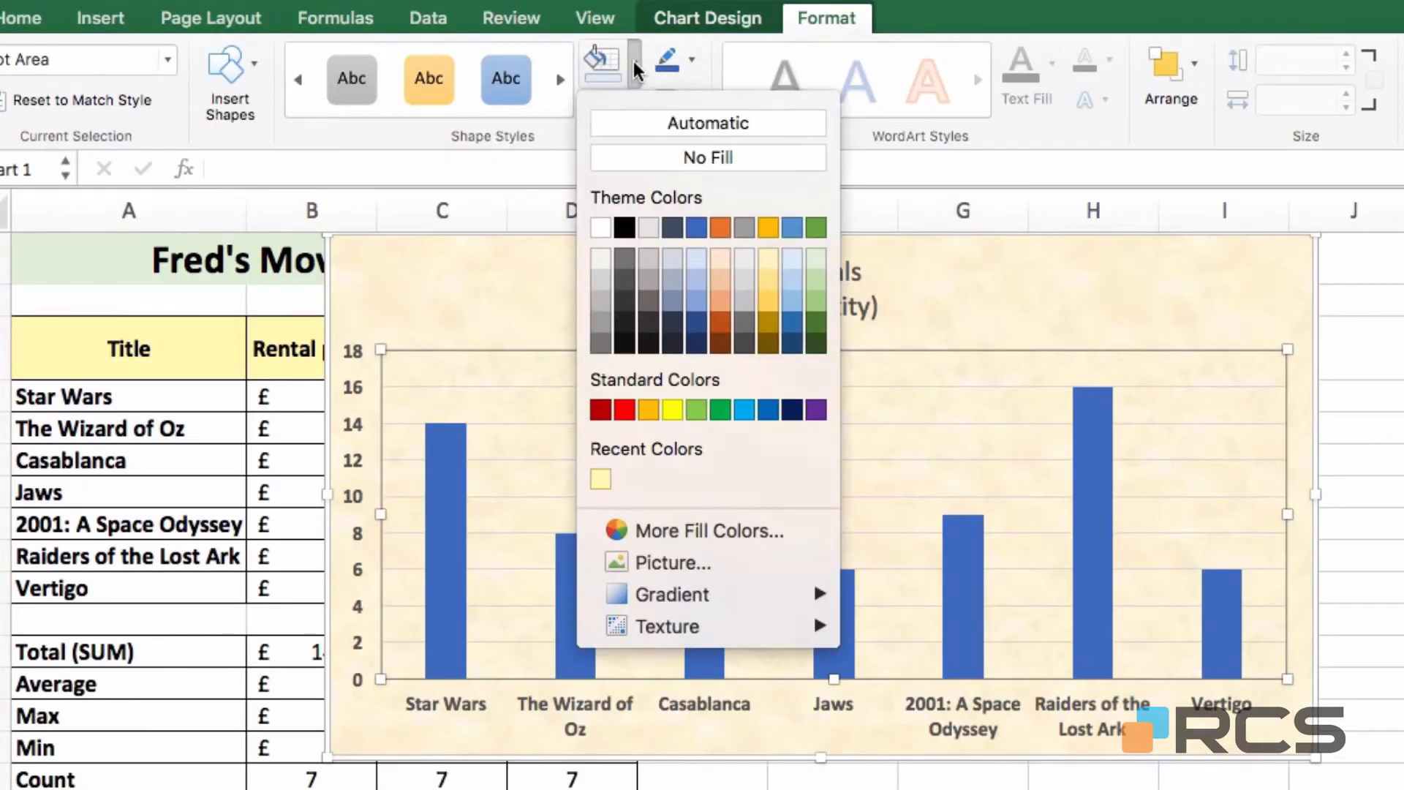
click(792, 258)
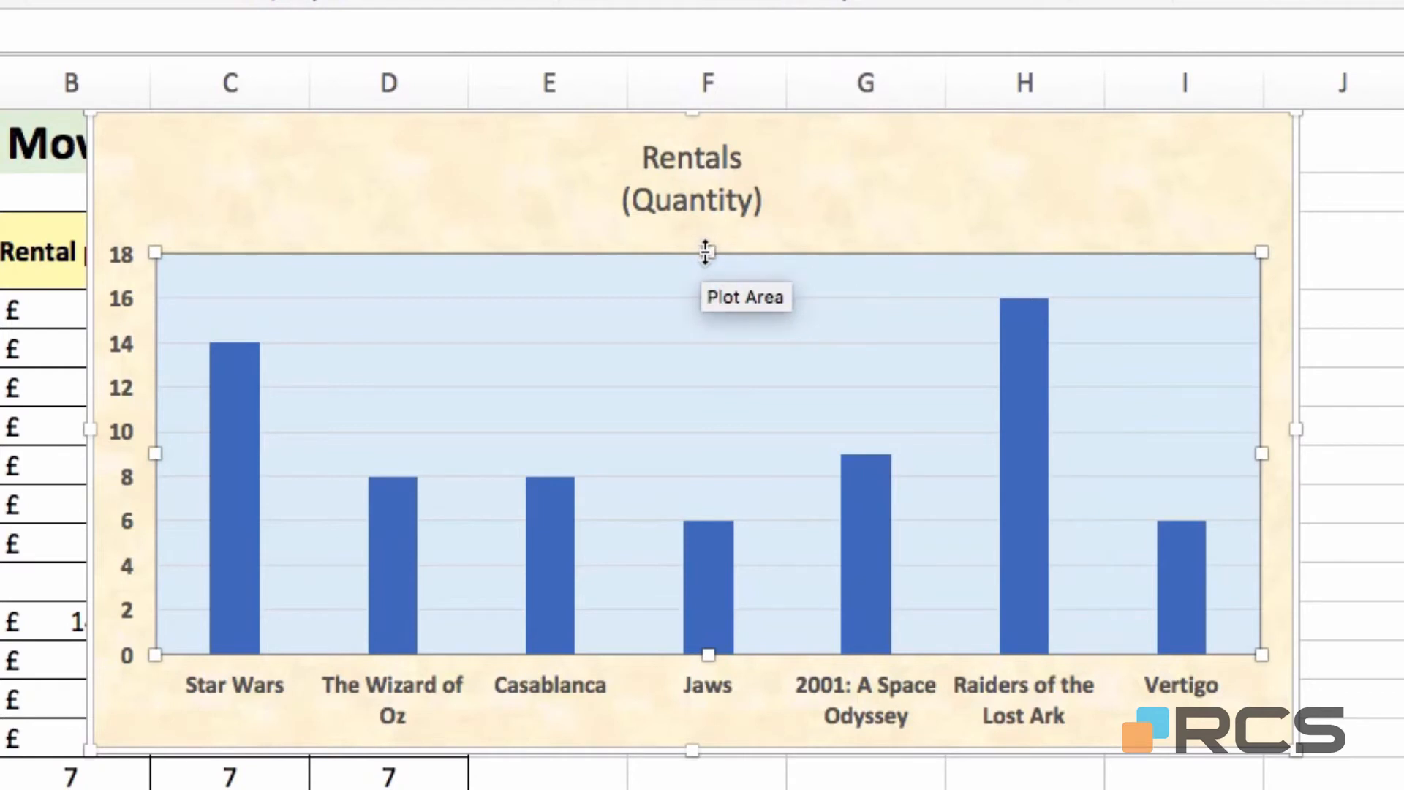
drag(705, 253, 708, 126)
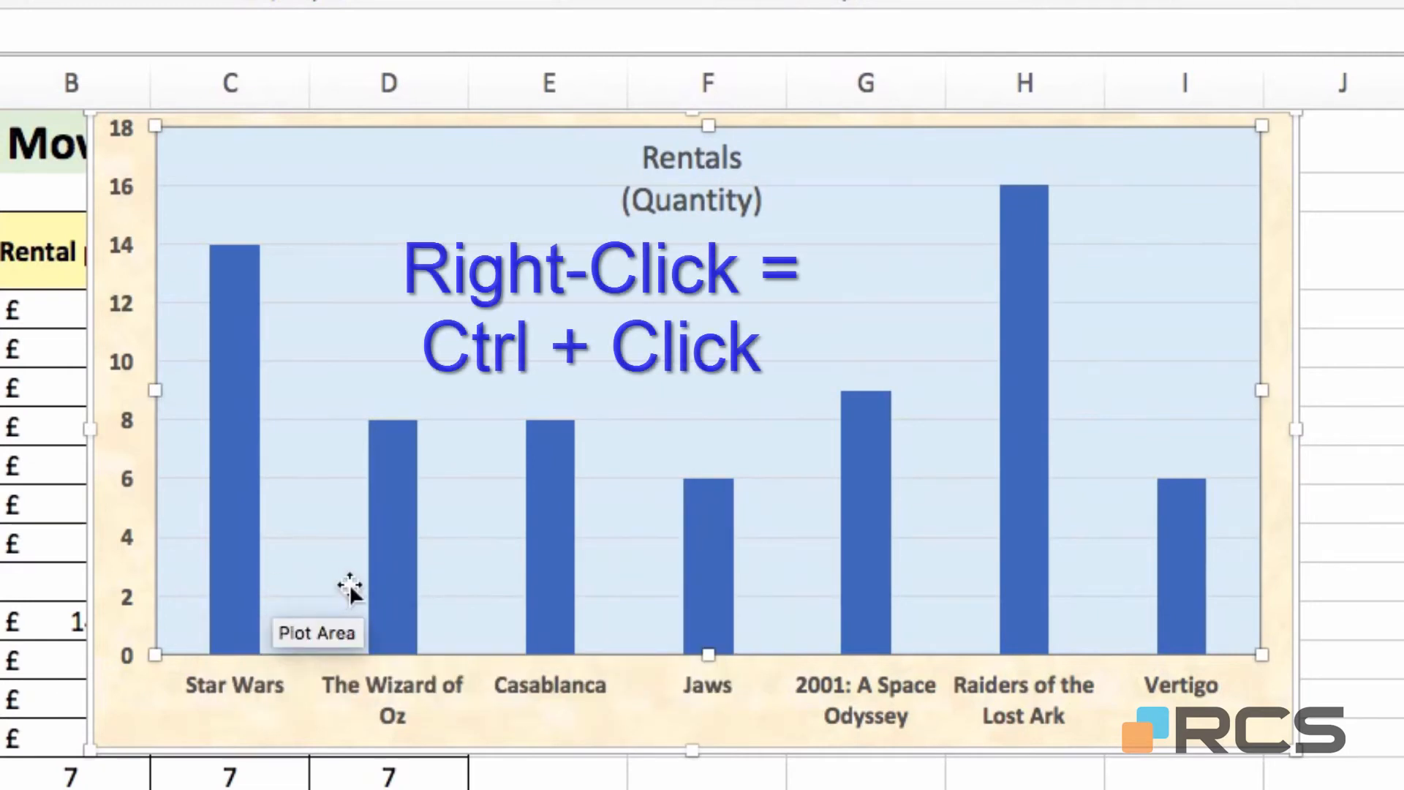
Open Format Data Series for the Rentals (Quantity) columns from their context menu
right_click(389, 551)
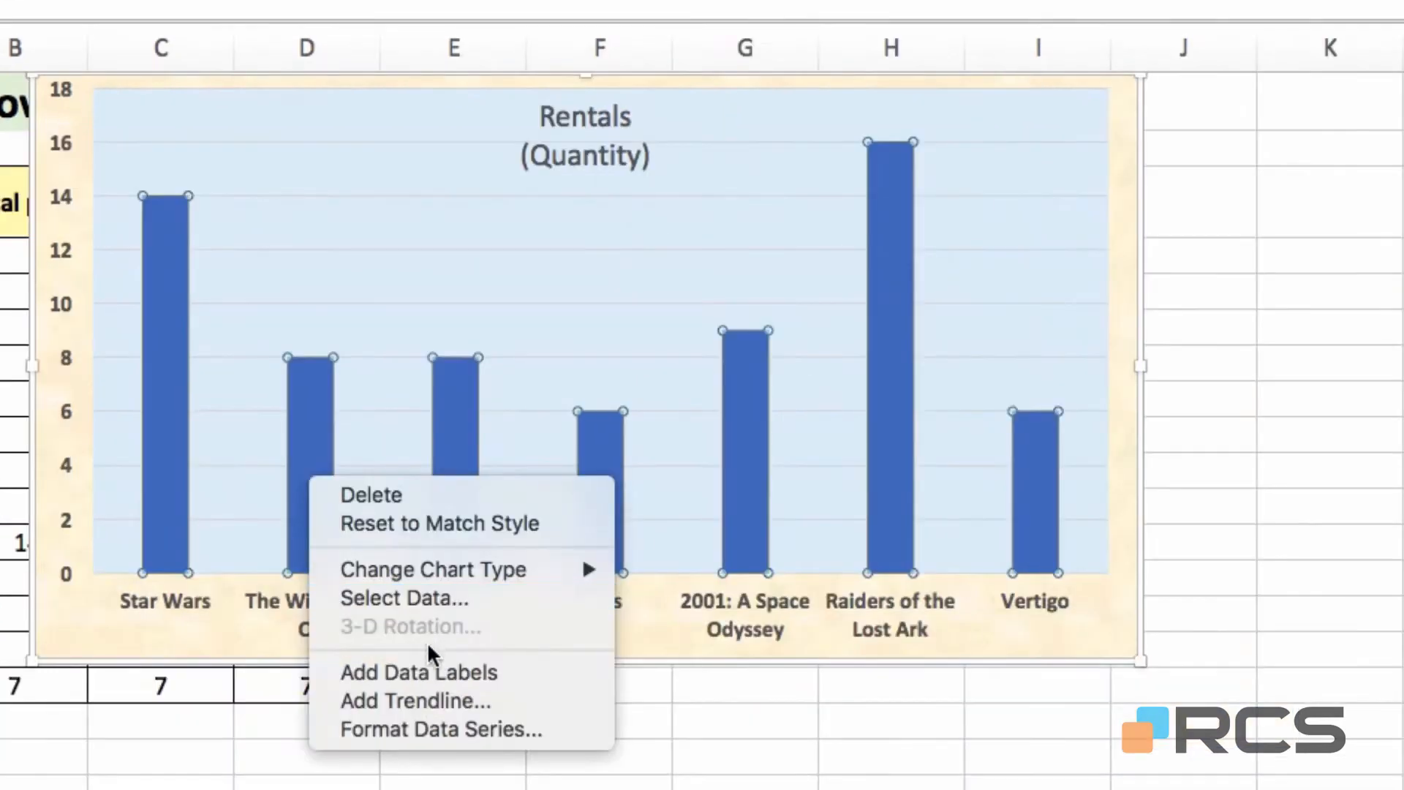
click(419, 729)
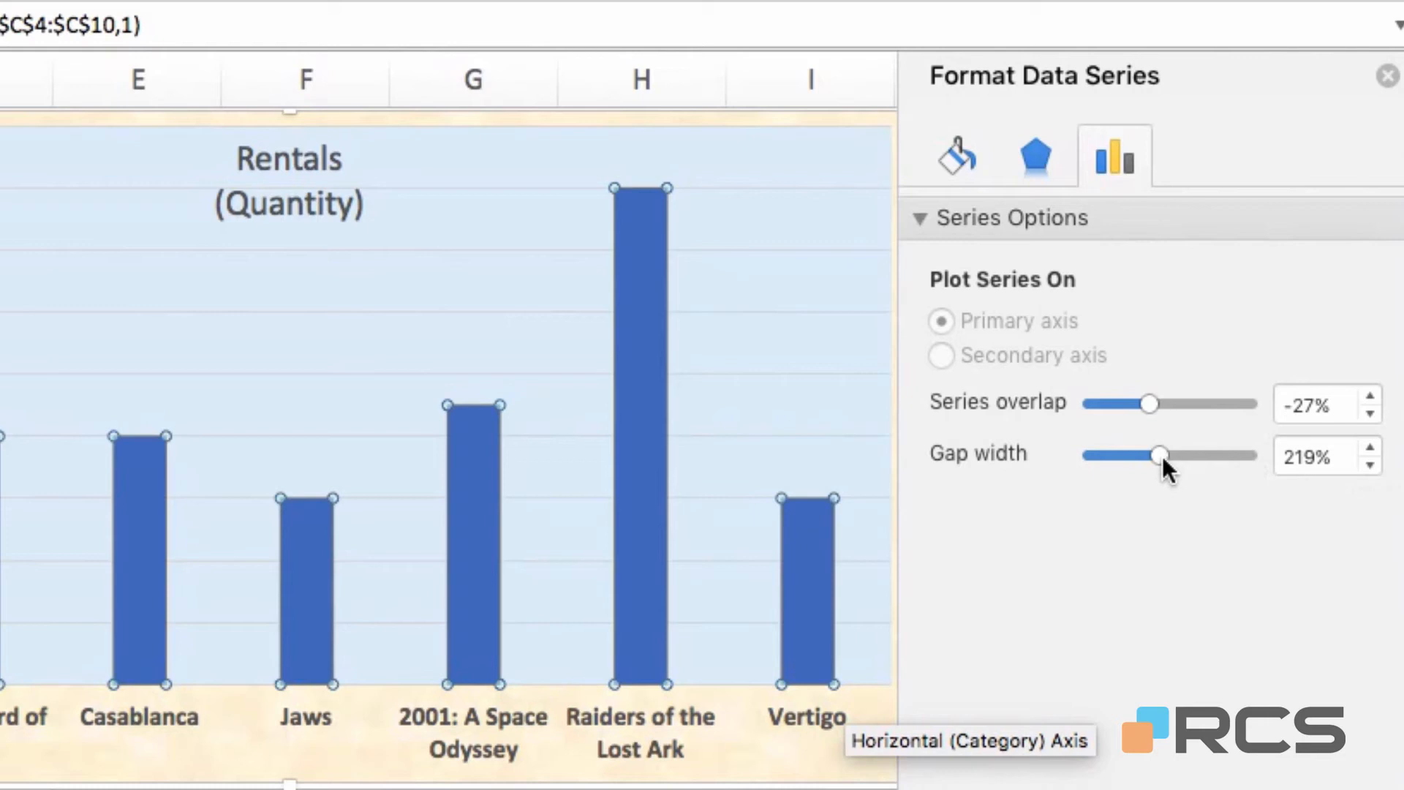
Set the gap width of the rental column series to 90%
drag(1161, 457, 1113, 454)
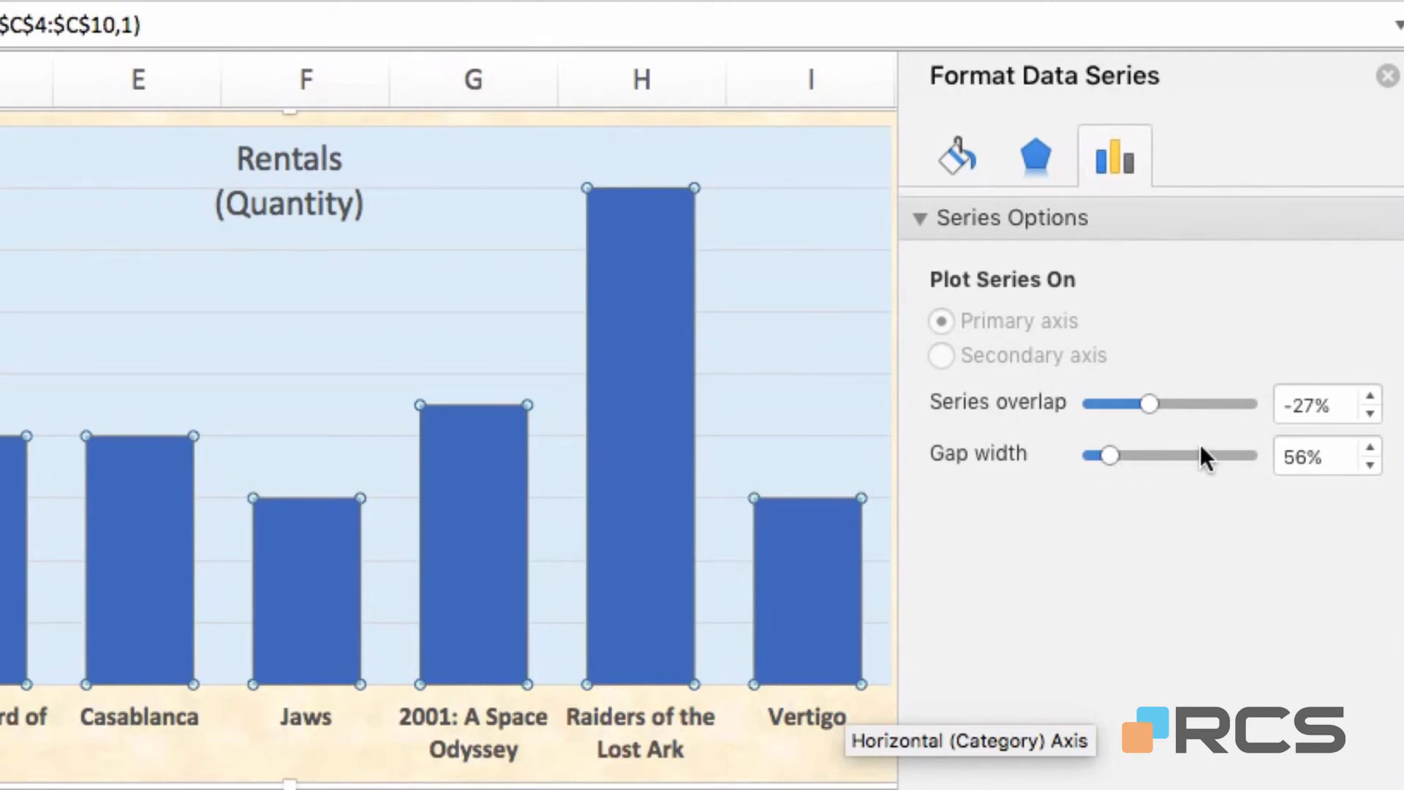
double_click(1309, 456)
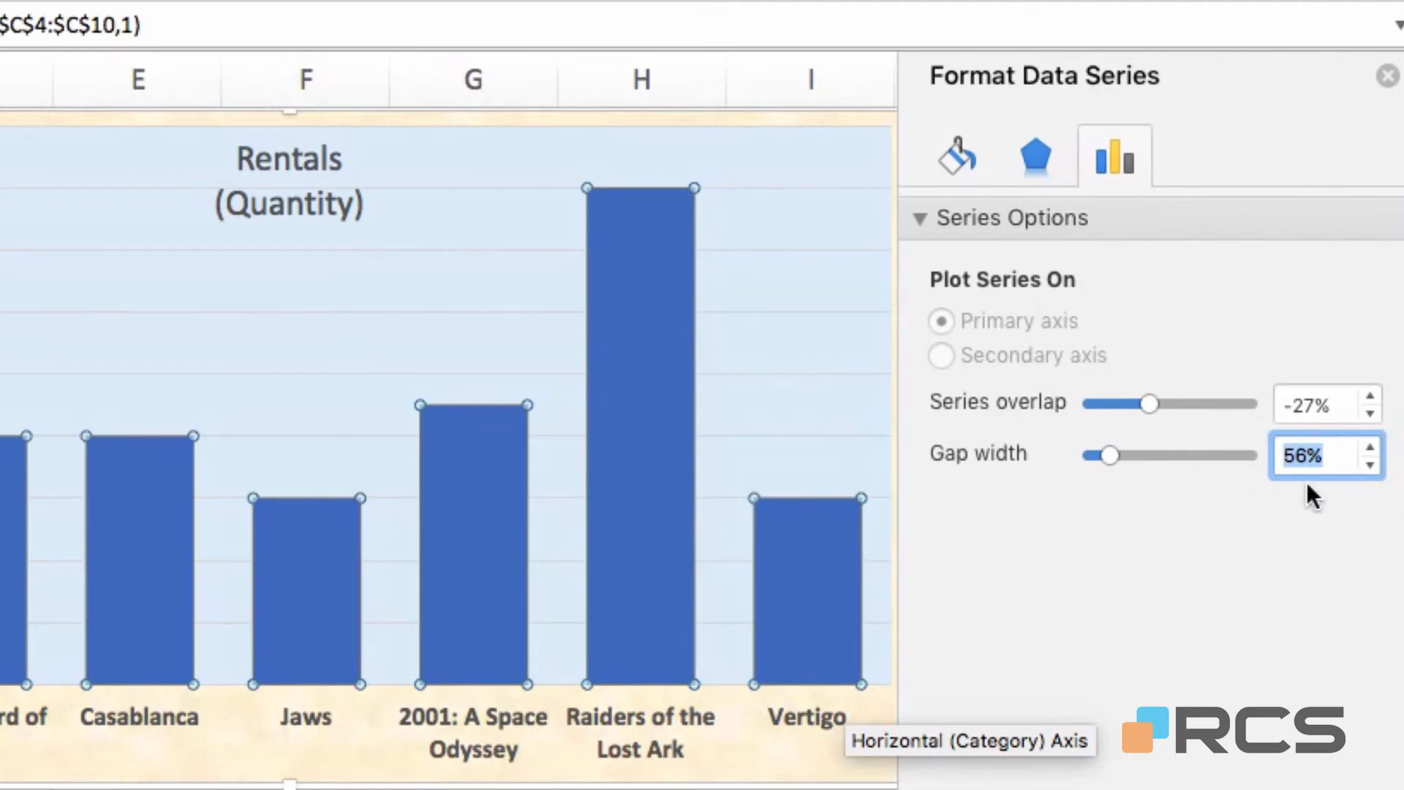
text(90)
key(Return)
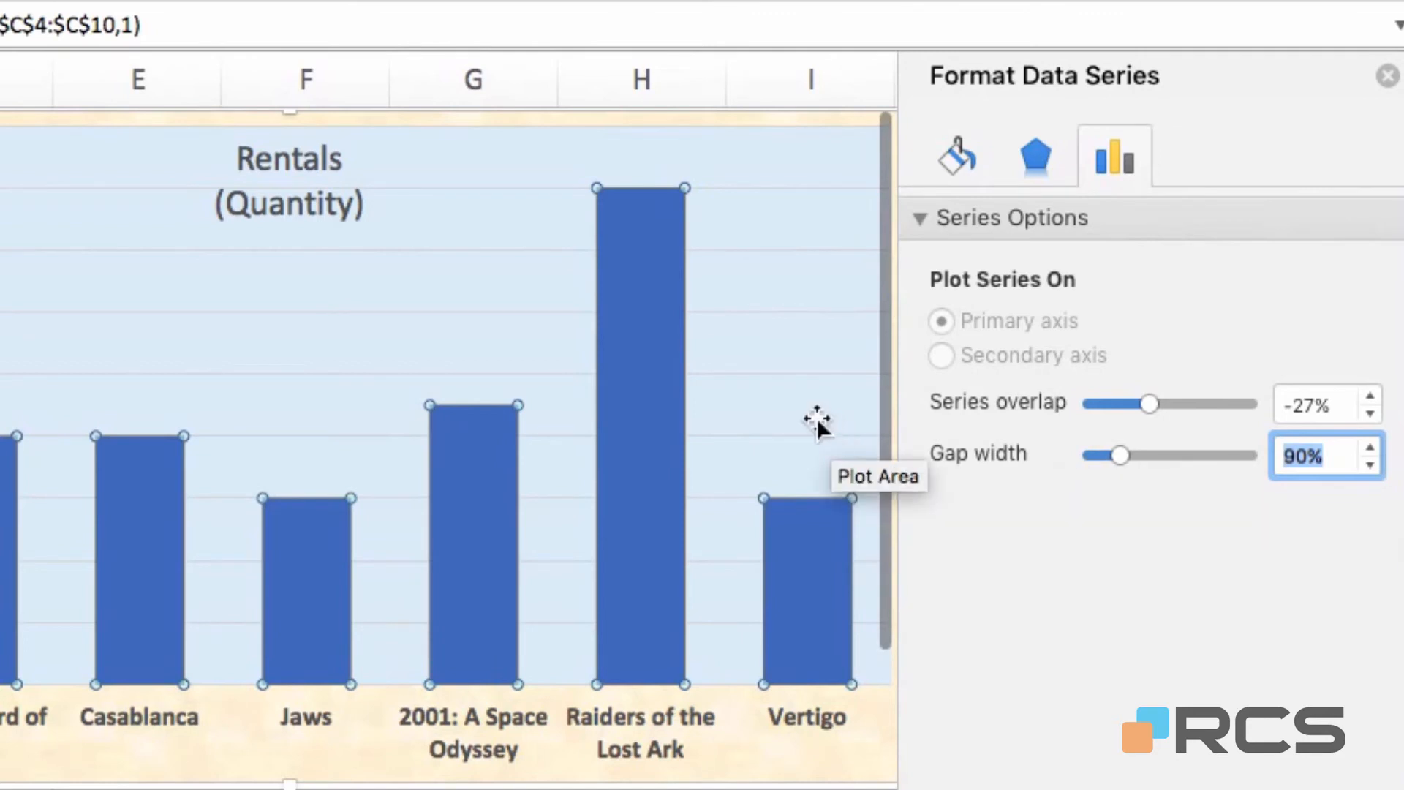
Add data labels to the rental columns, showing values such as 8, 6, 9 and 16
right_click(484, 479)
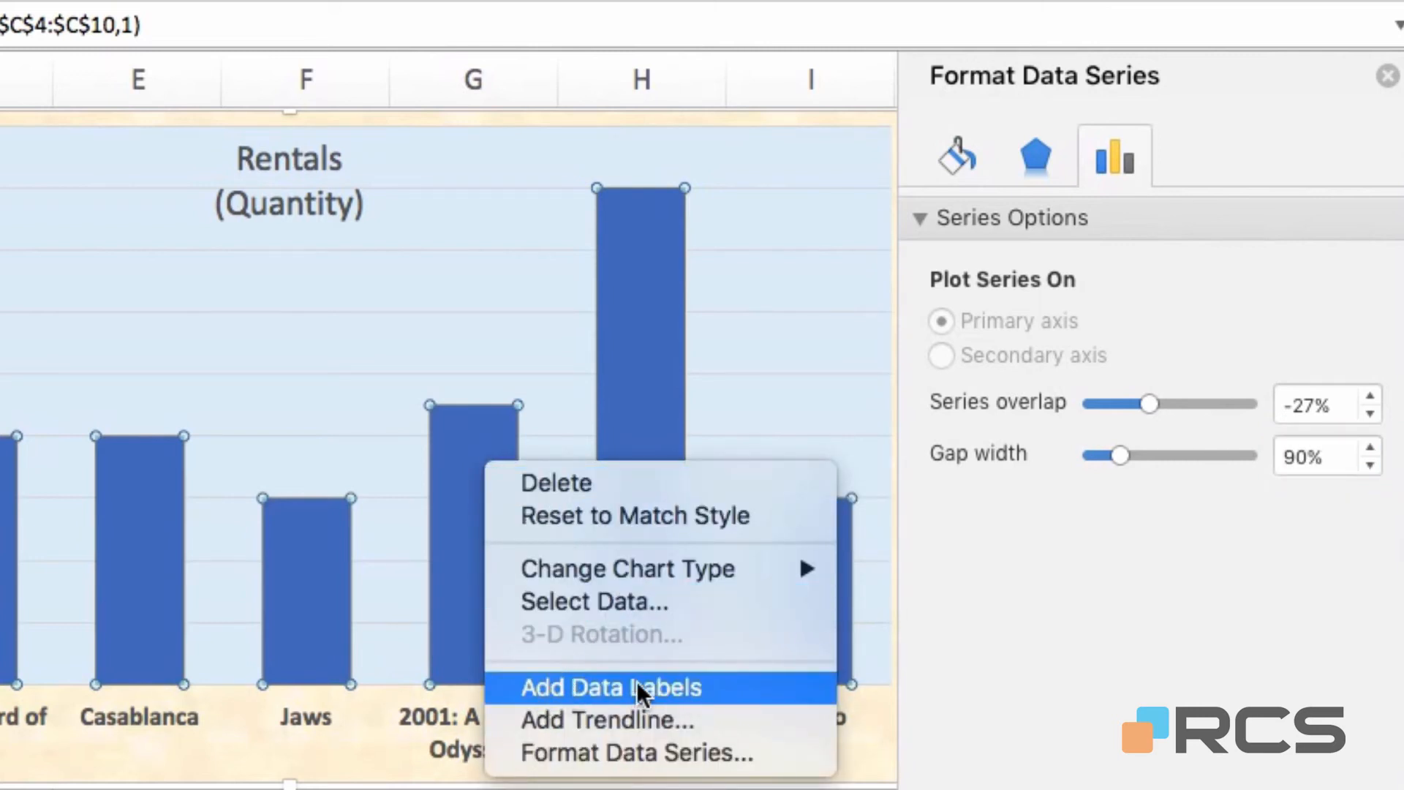
click(616, 686)
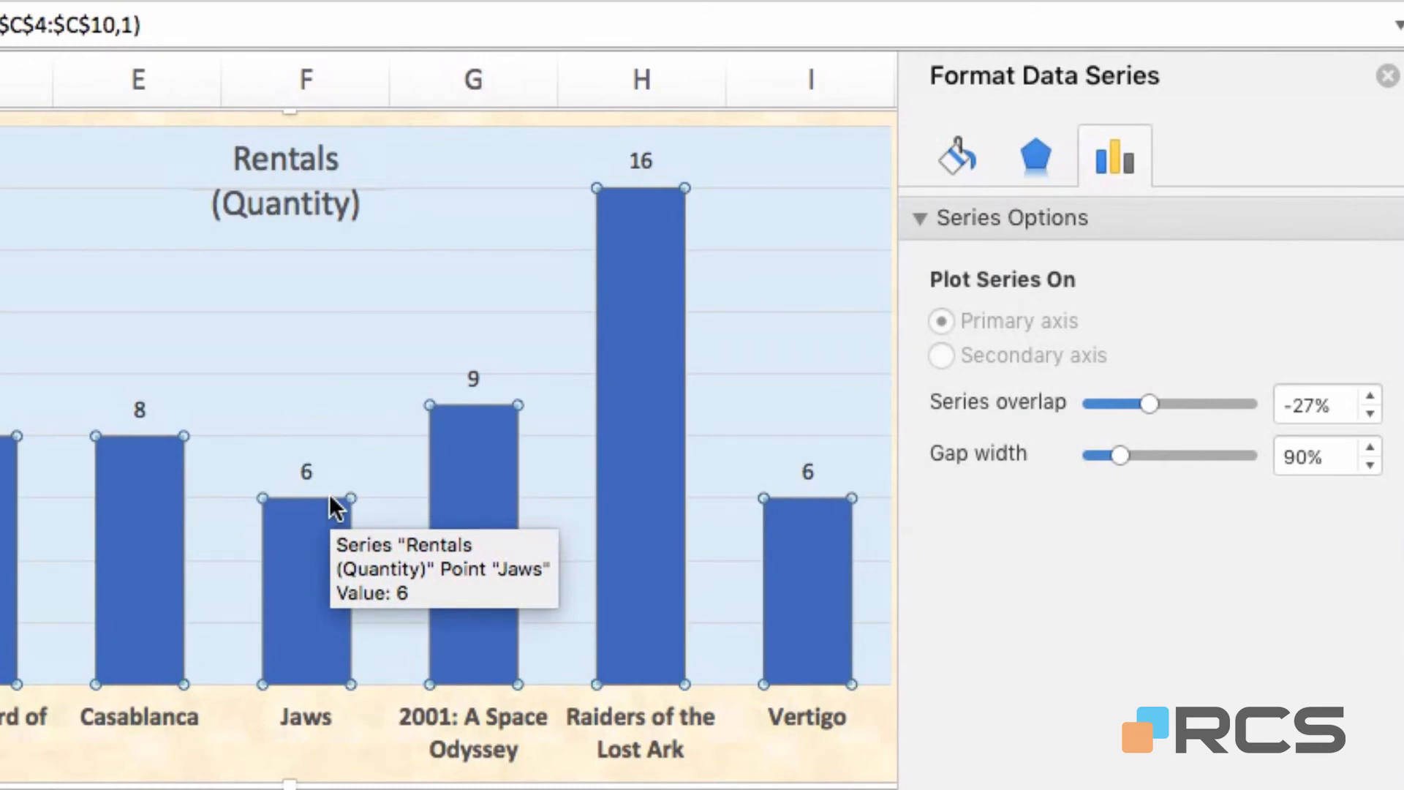
Set the data label position to Inside End in Format Data Labels
right_click(304, 563)
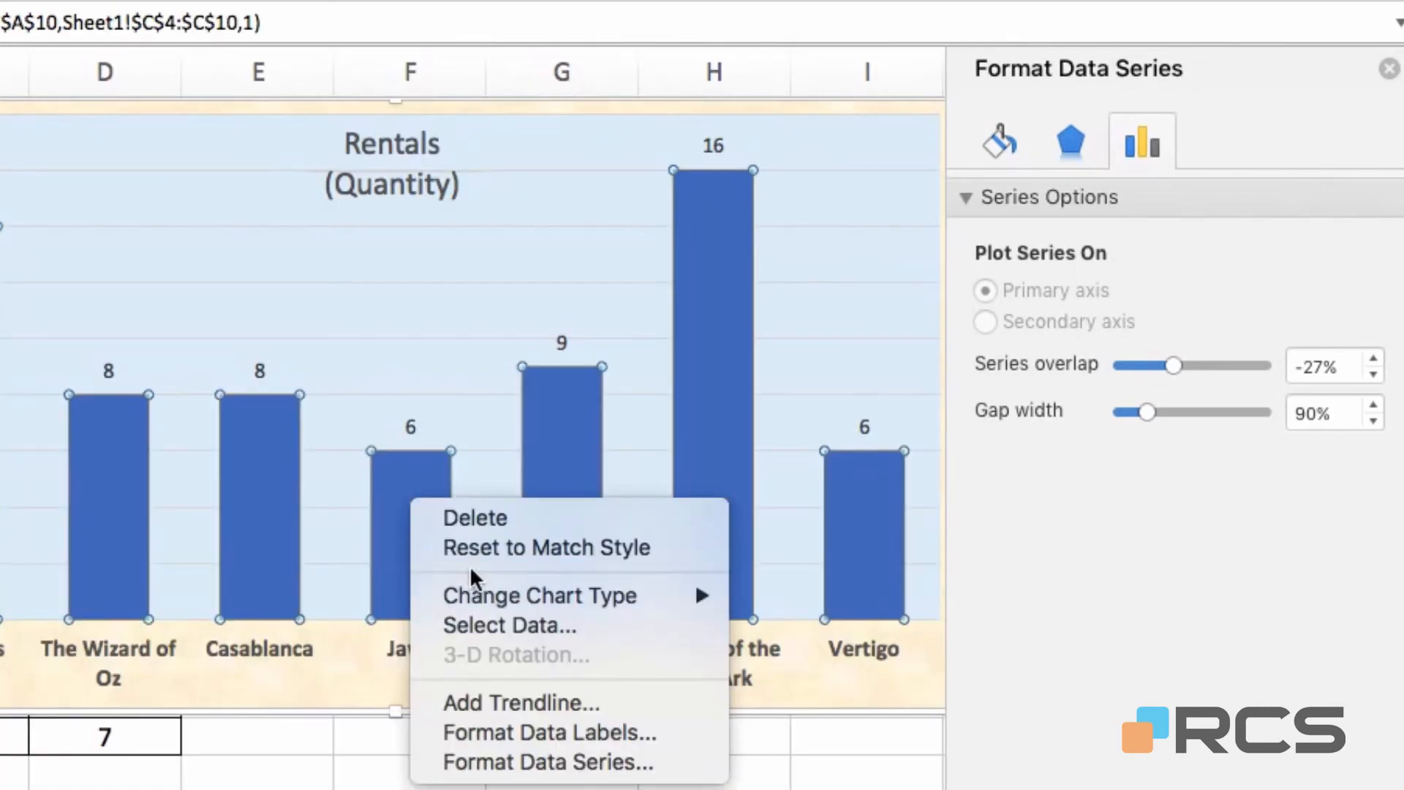
click(598, 731)
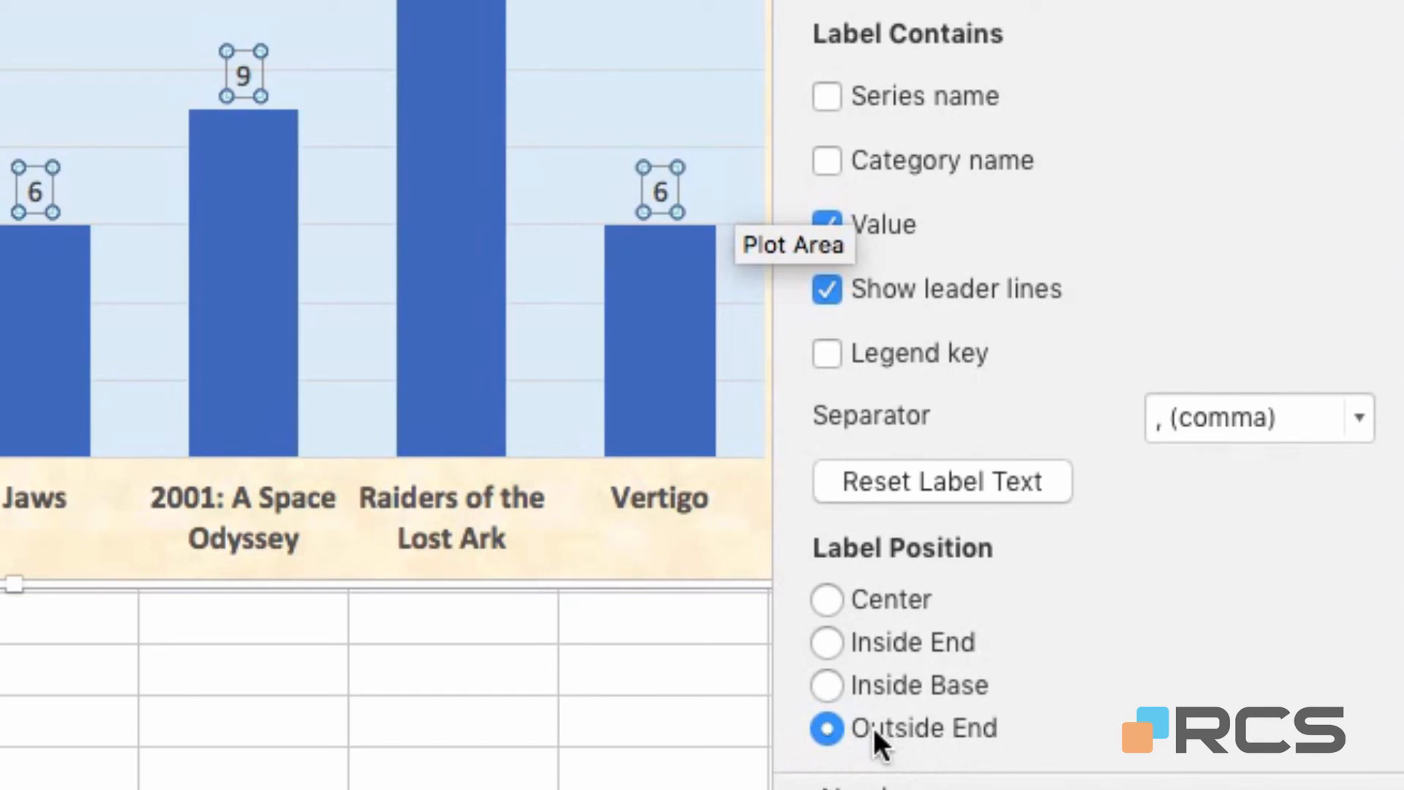
click(826, 643)
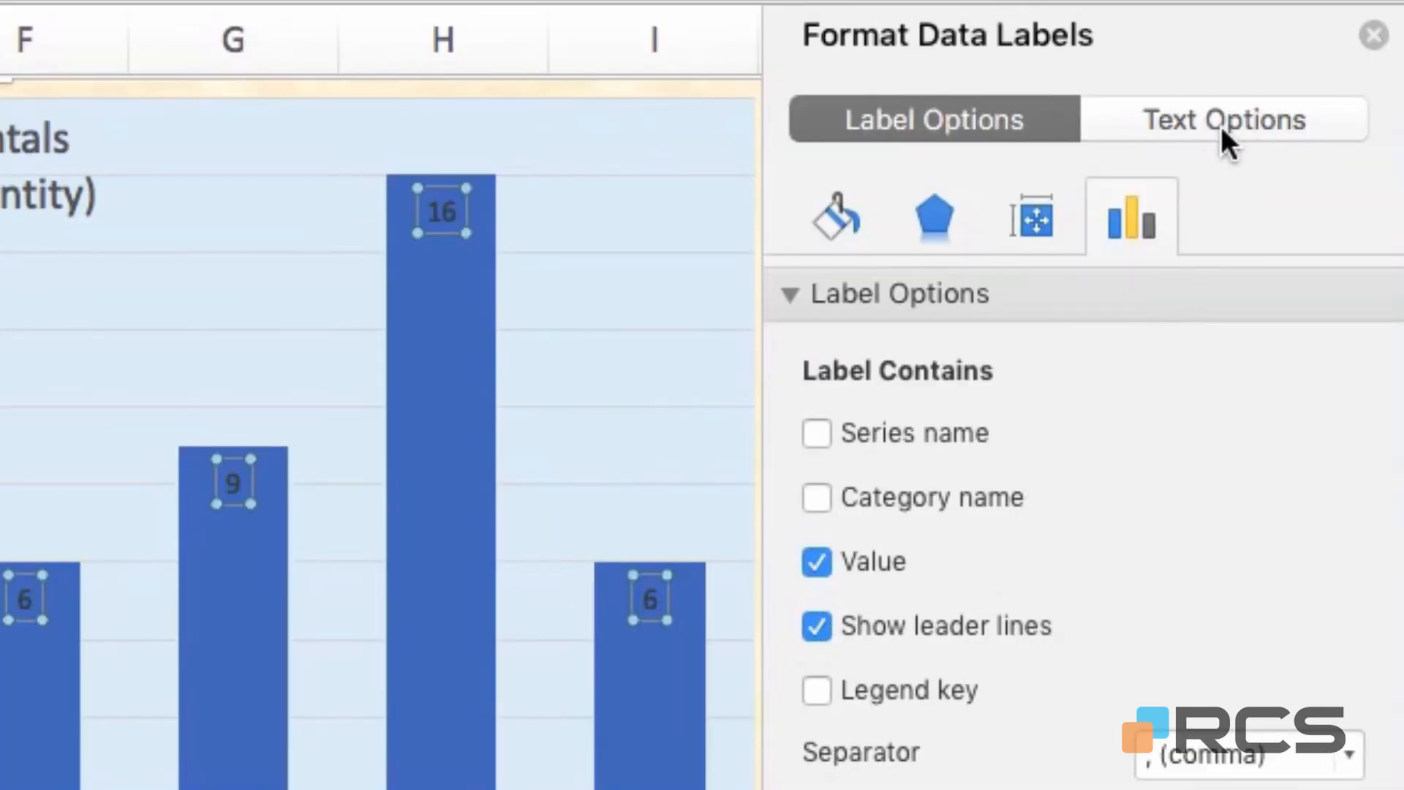
Give the data label text a yellow Text Fill colour
click(1222, 125)
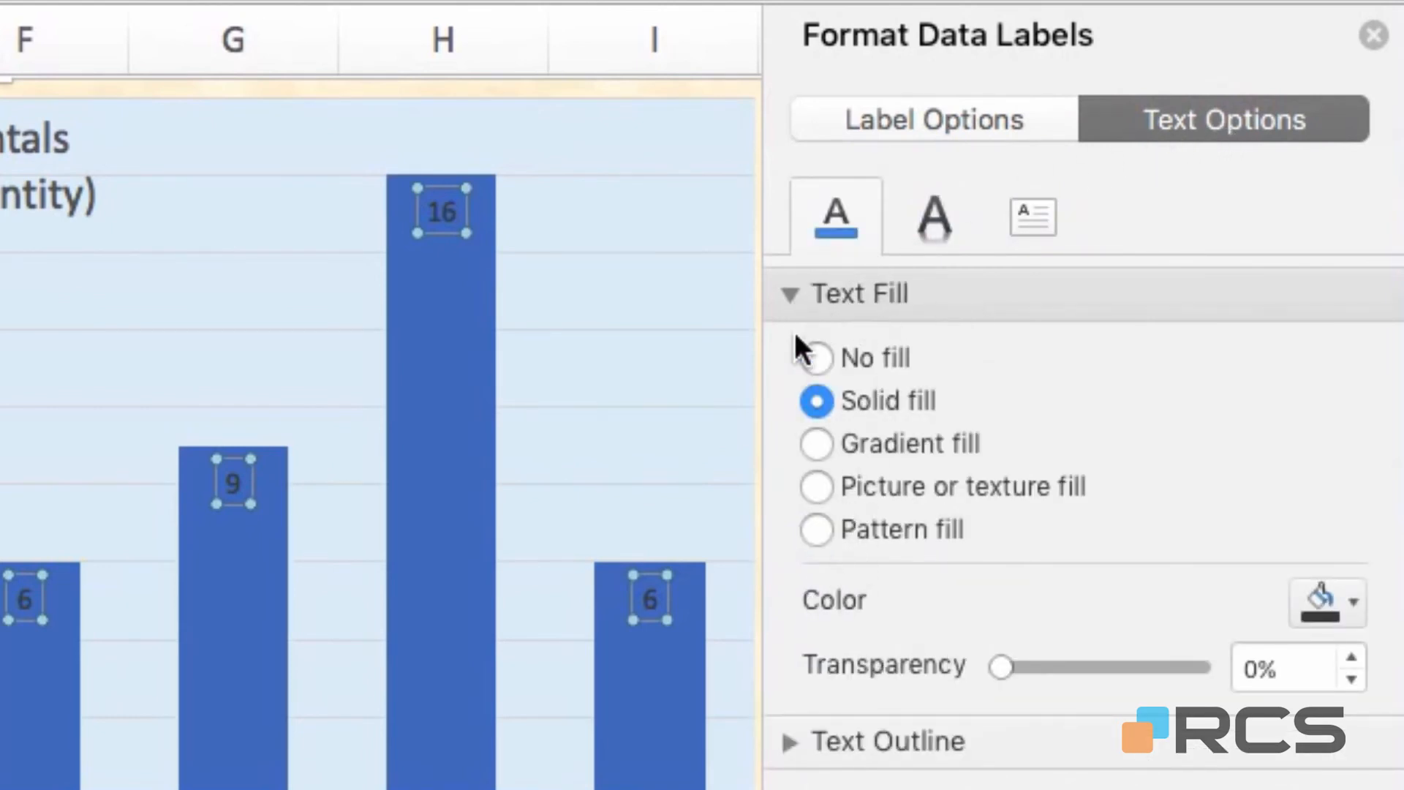
click(788, 292)
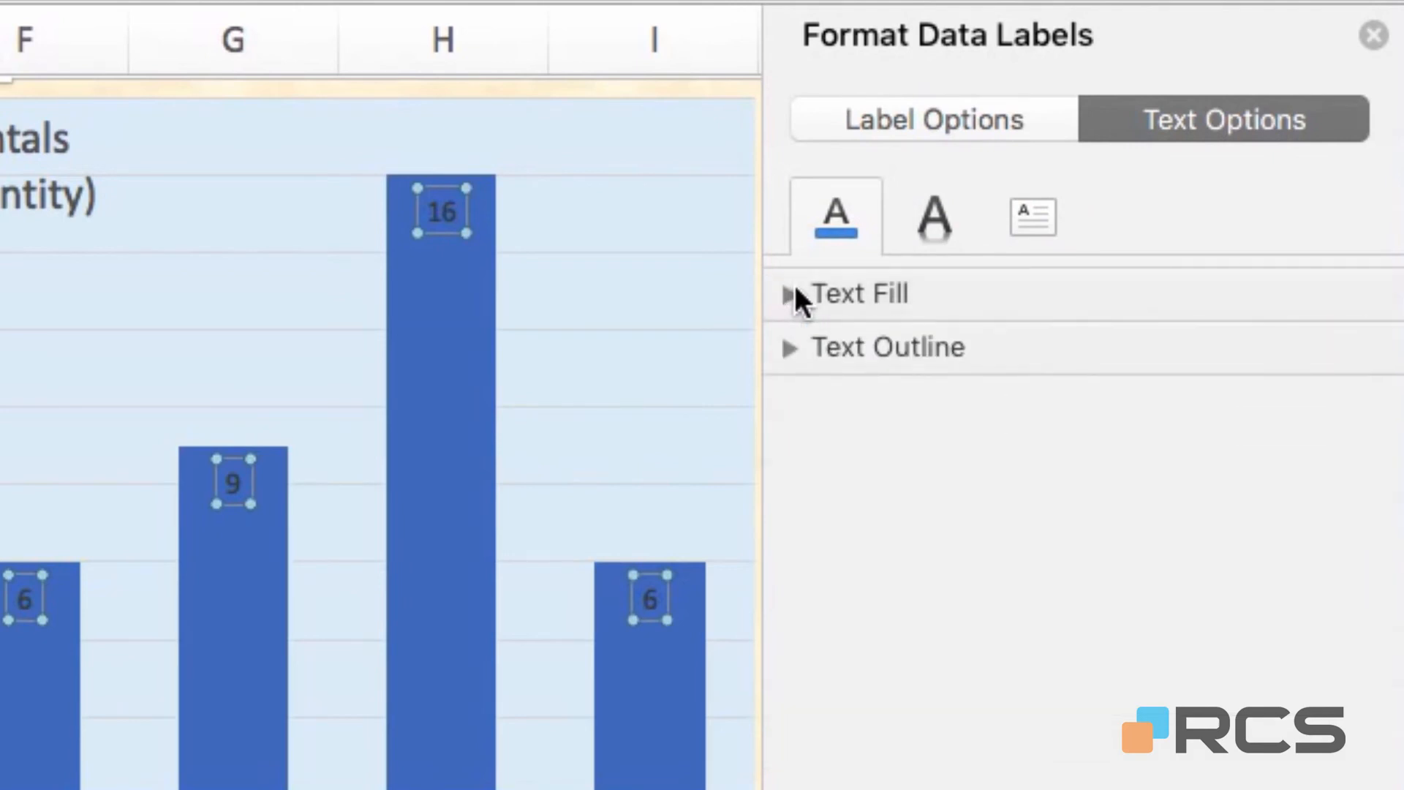
click(791, 293)
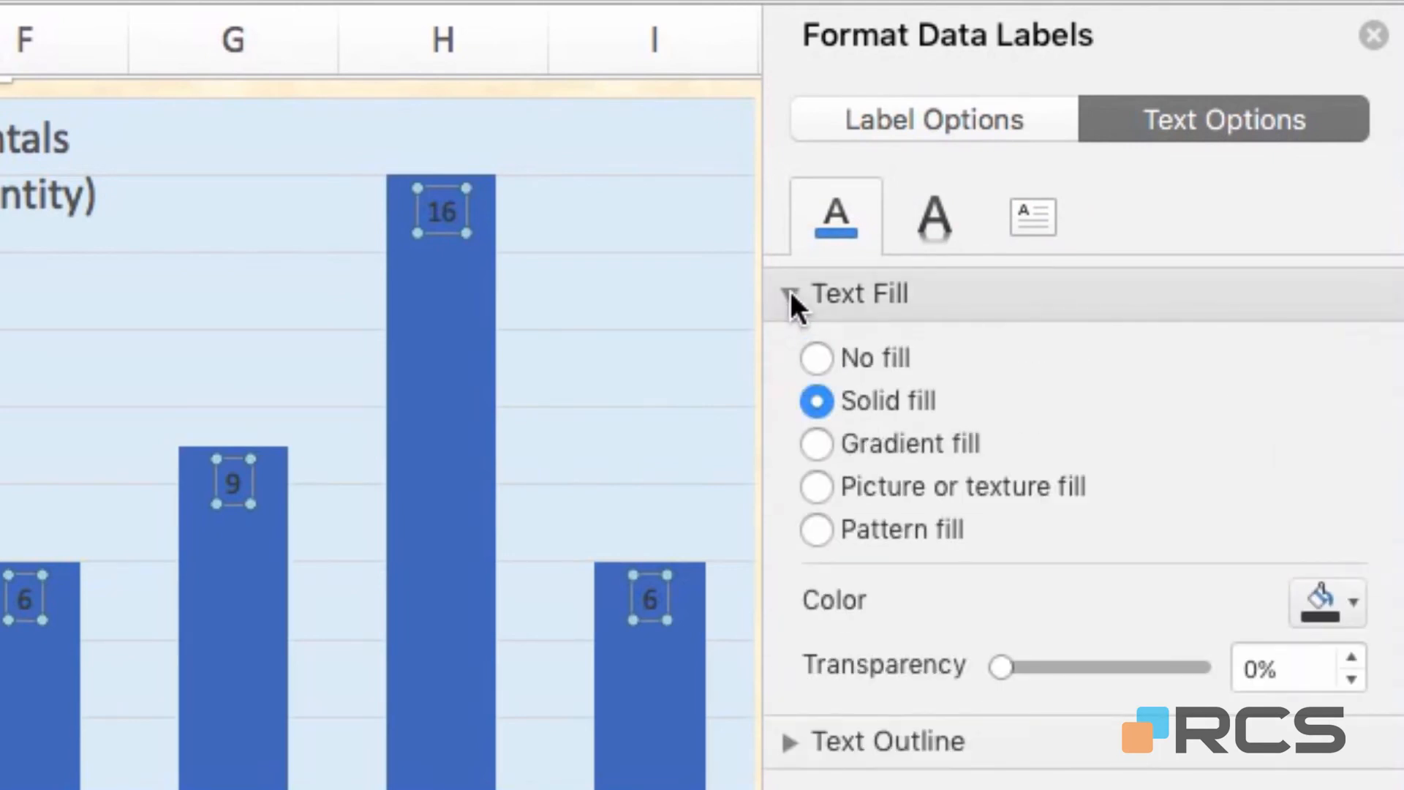
click(792, 293)
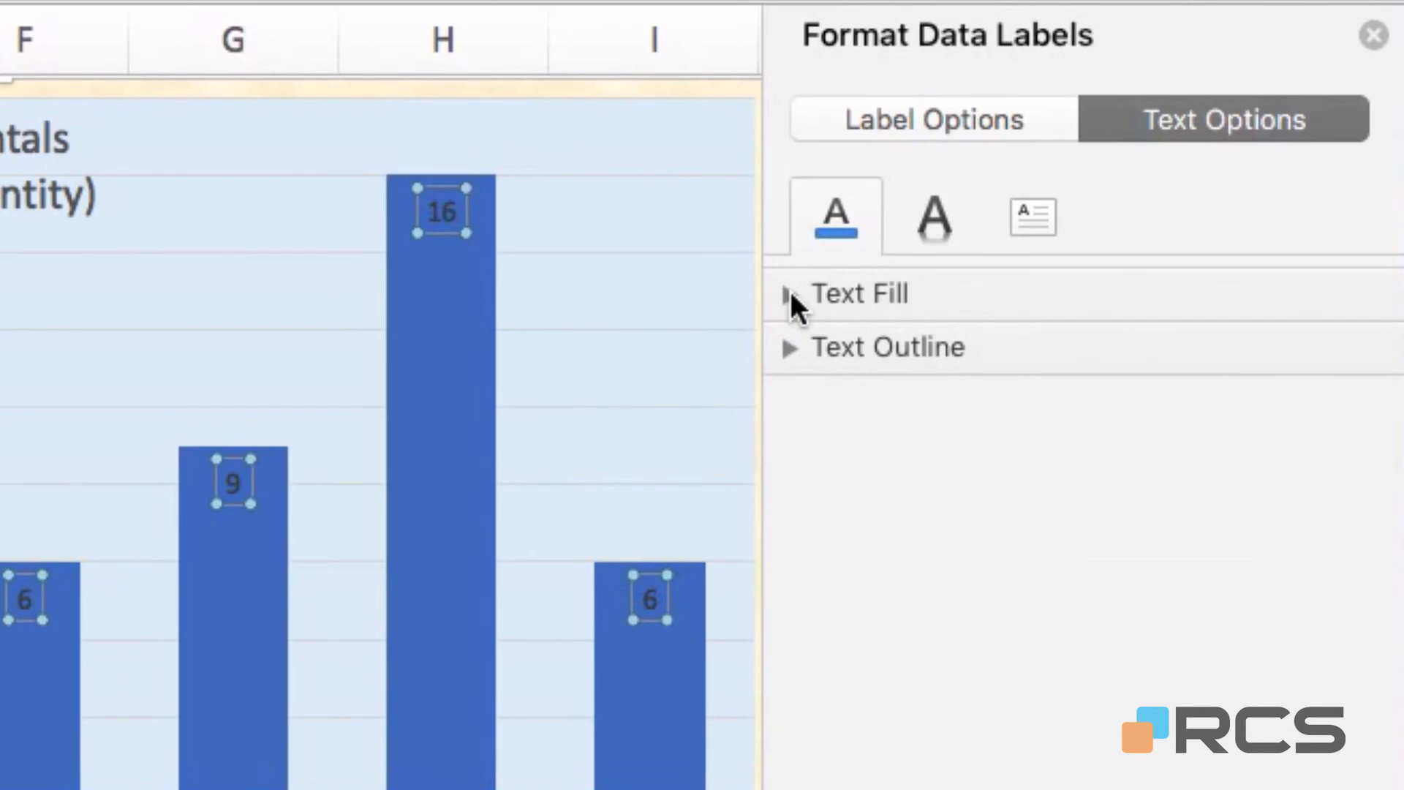
click(791, 292)
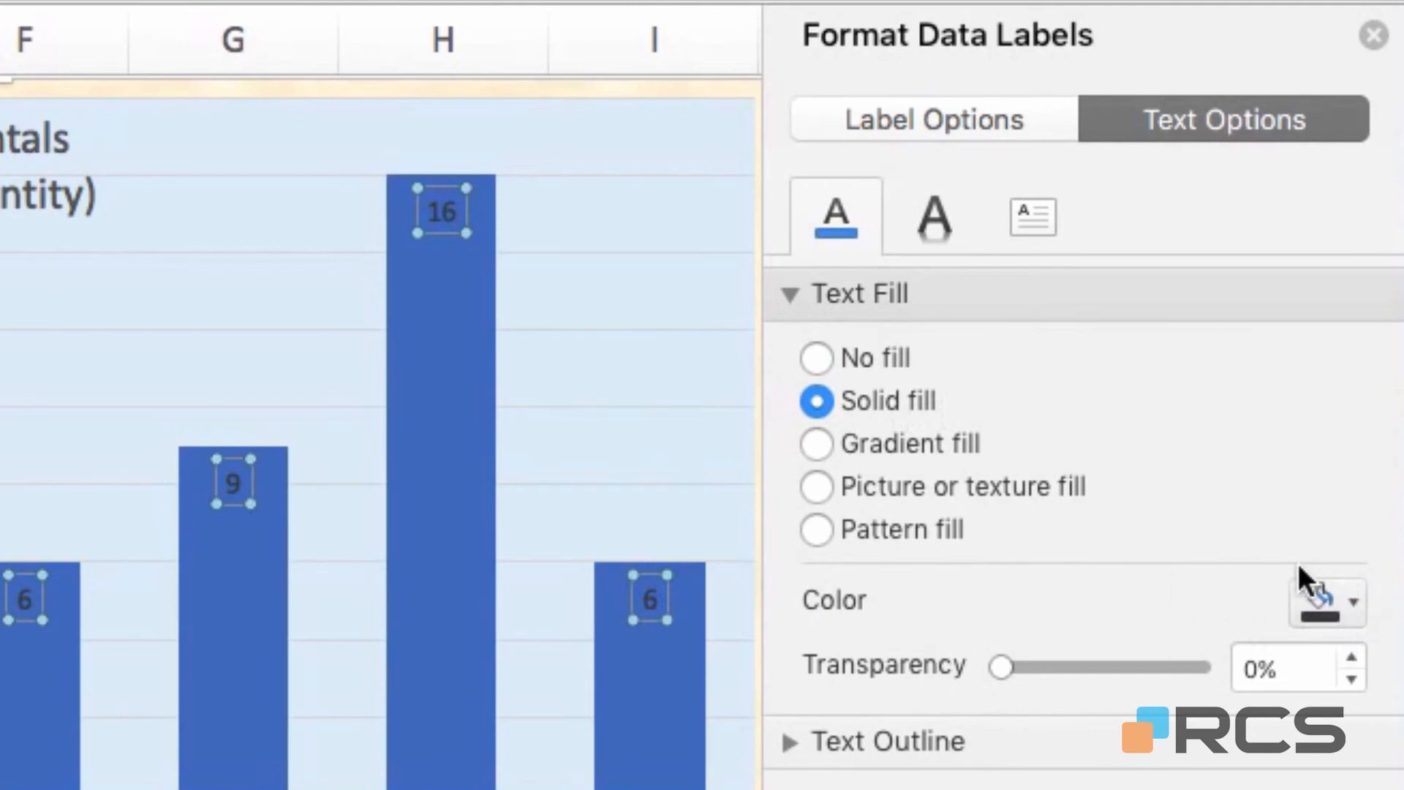
click(1352, 600)
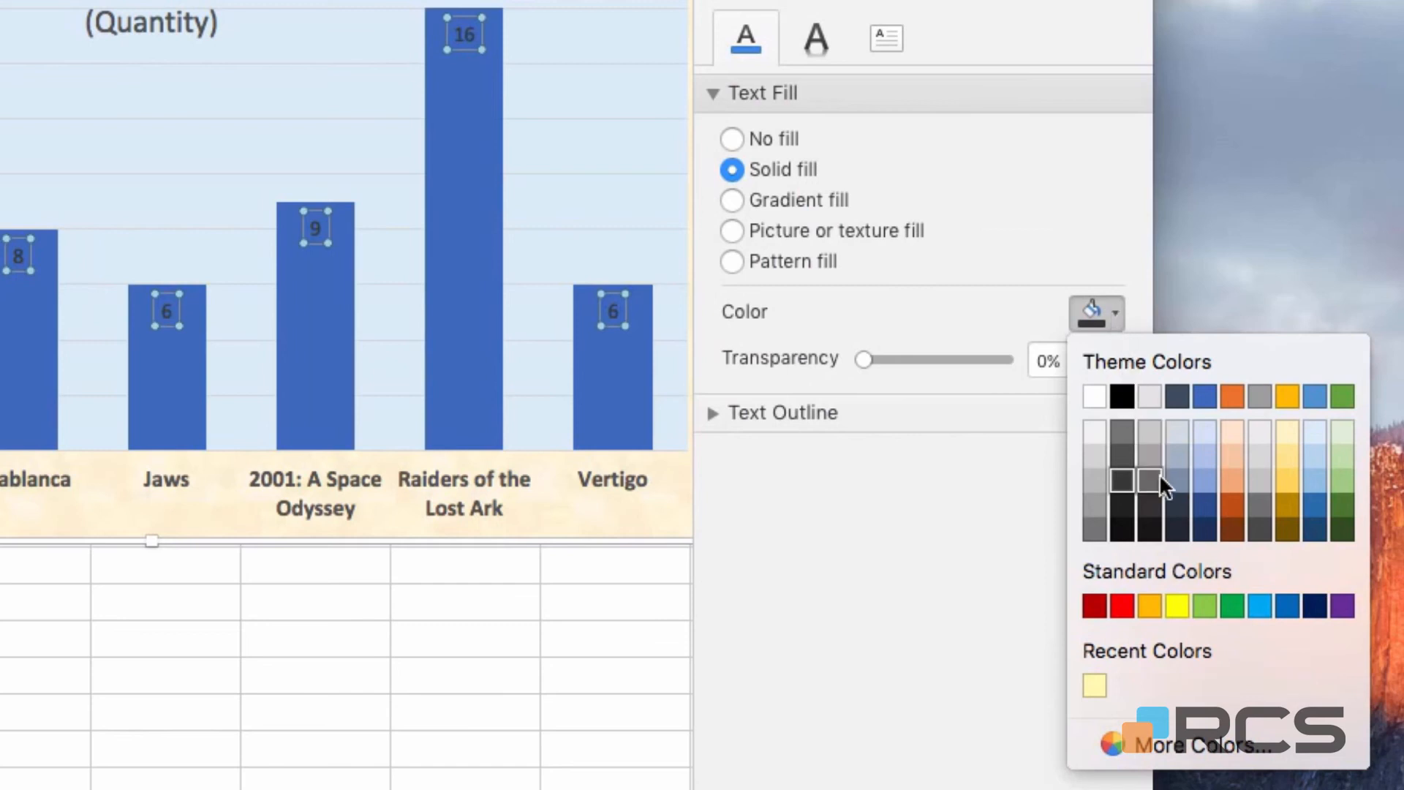
click(1175, 605)
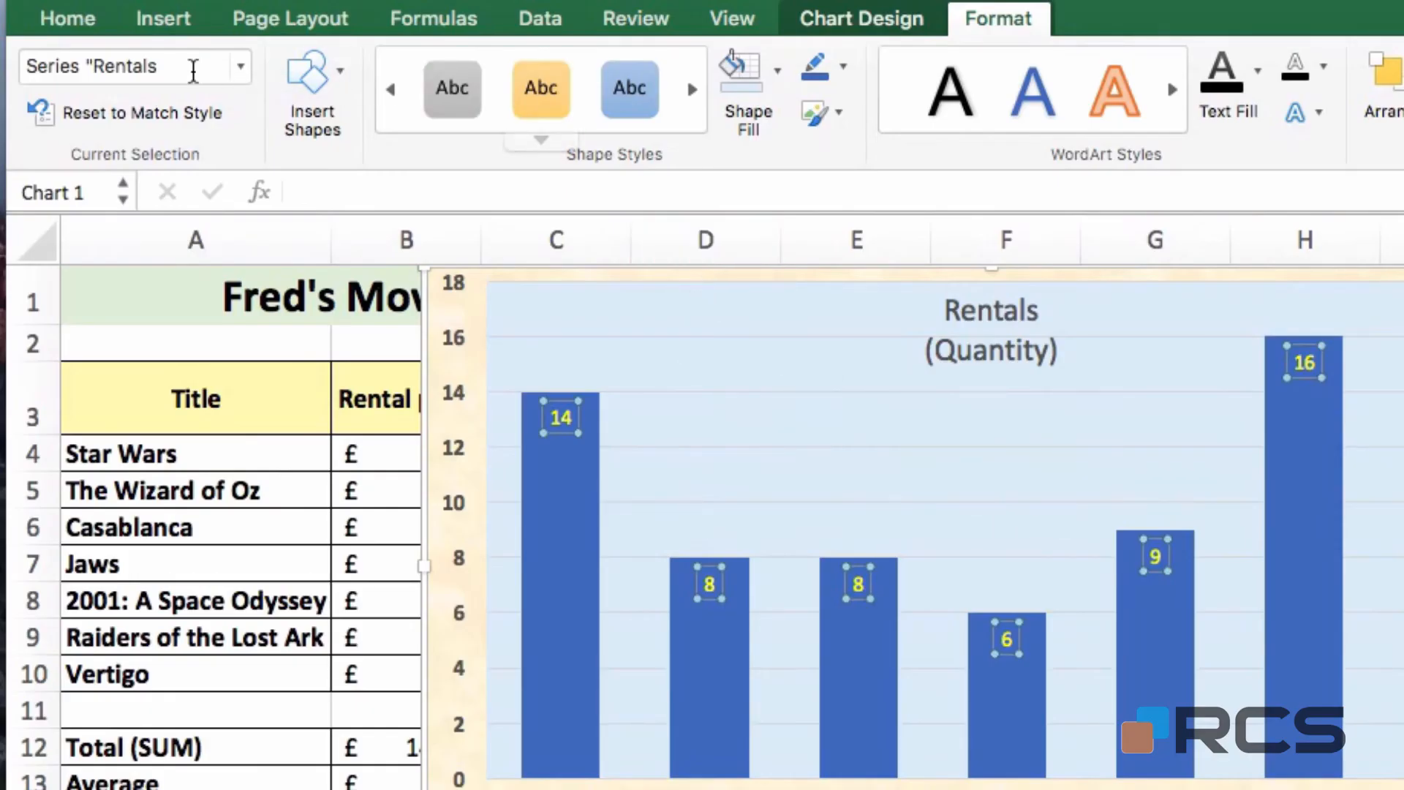
Make the data labels bold at font size 12 and close the Format Data Labels pane
click(73, 22)
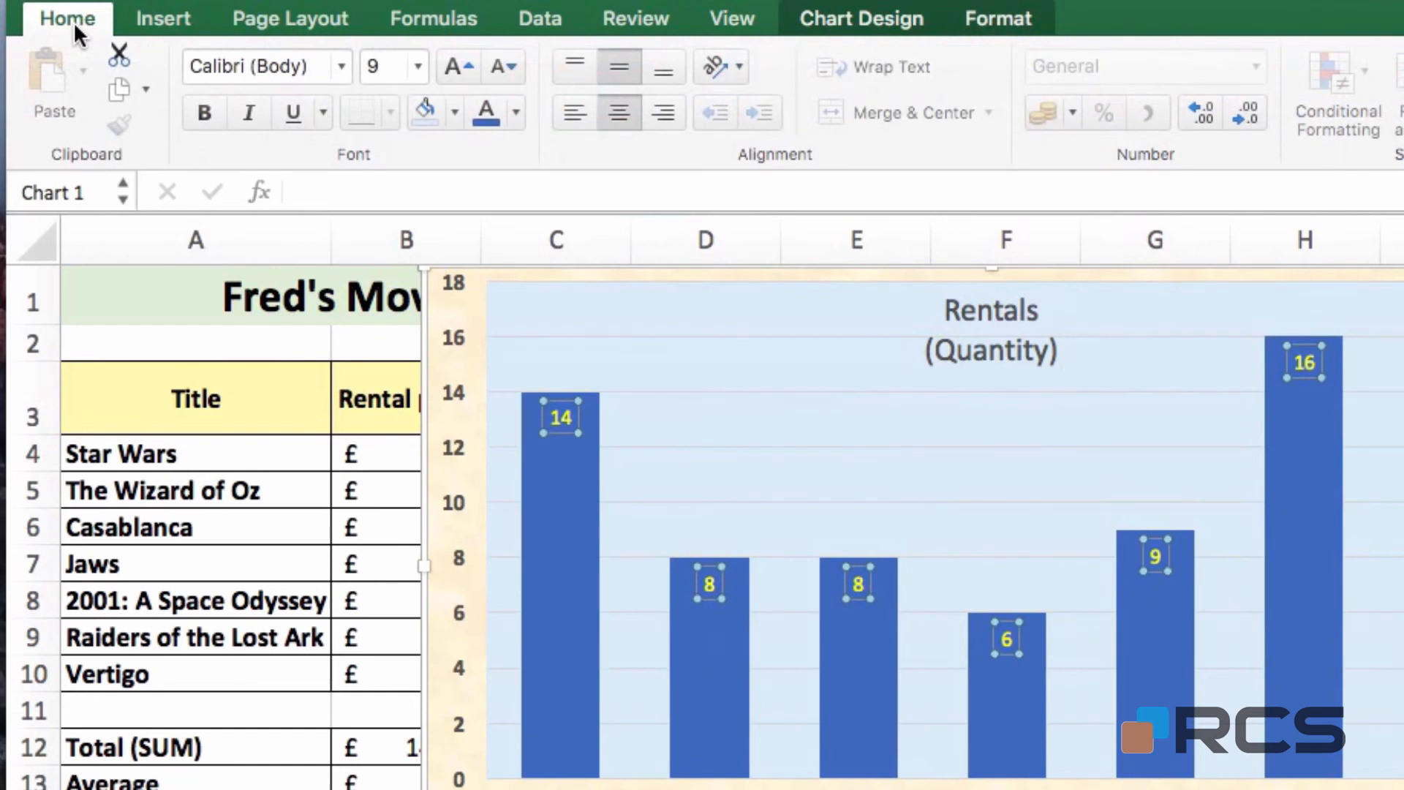
click(209, 110)
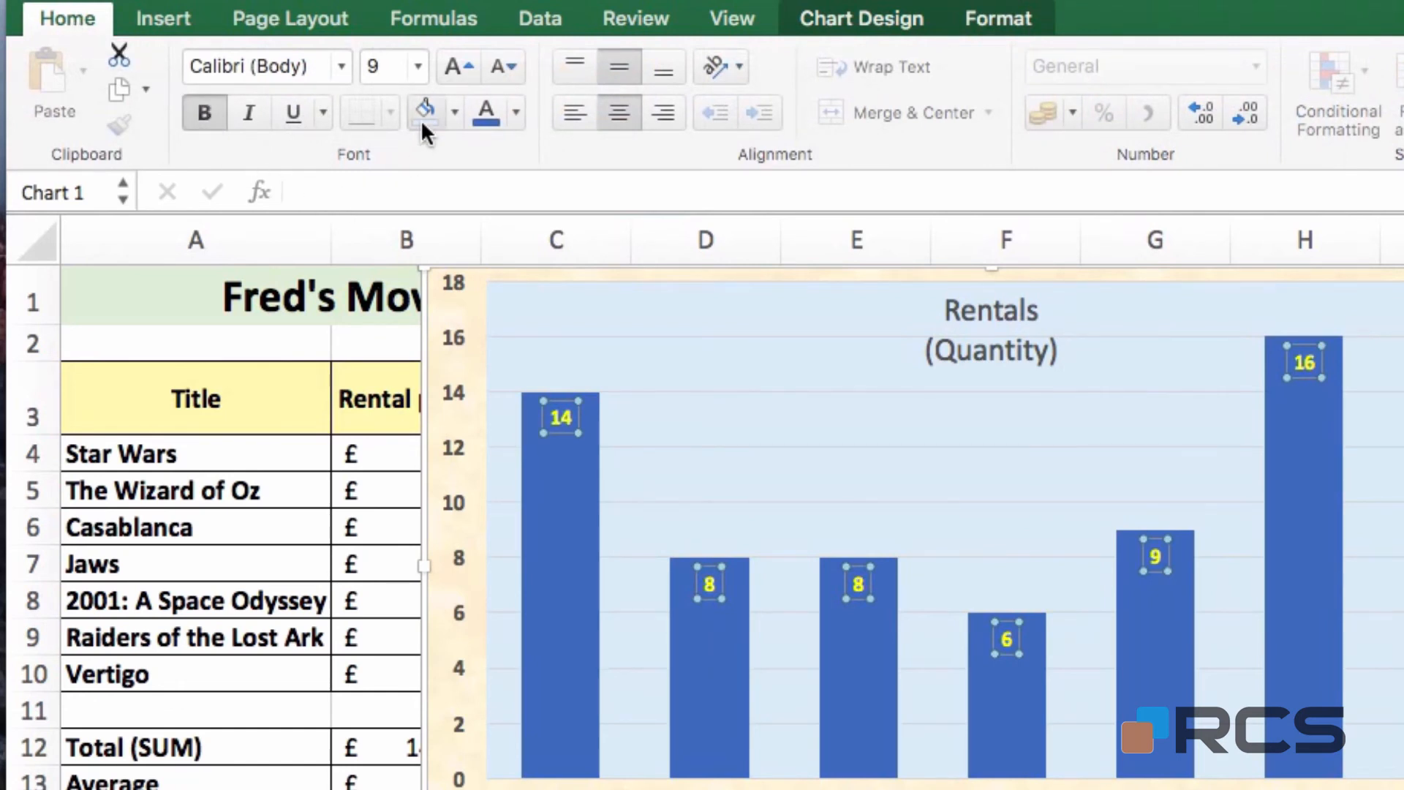
click(454, 59)
click(454, 59)
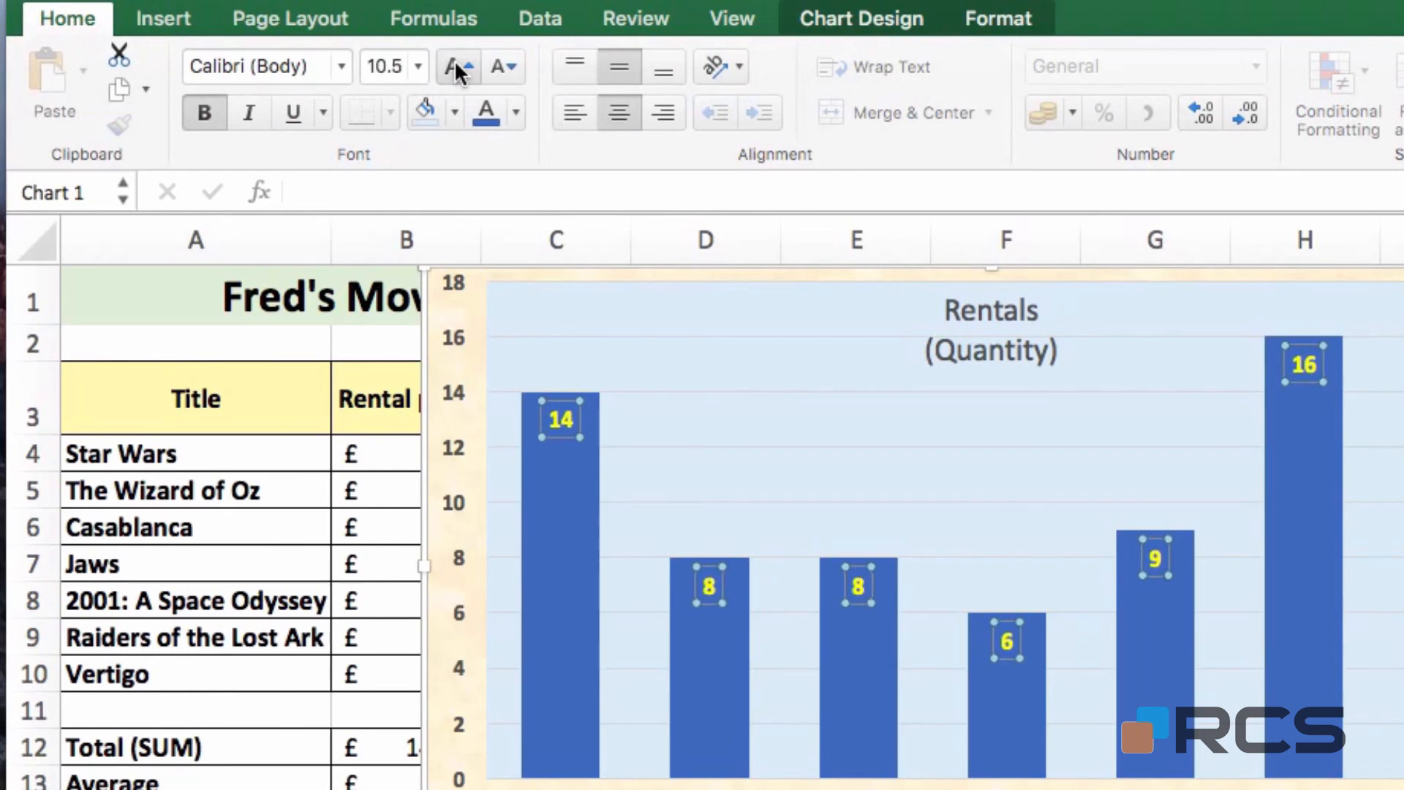
click(454, 59)
click(454, 59)
click(454, 59)
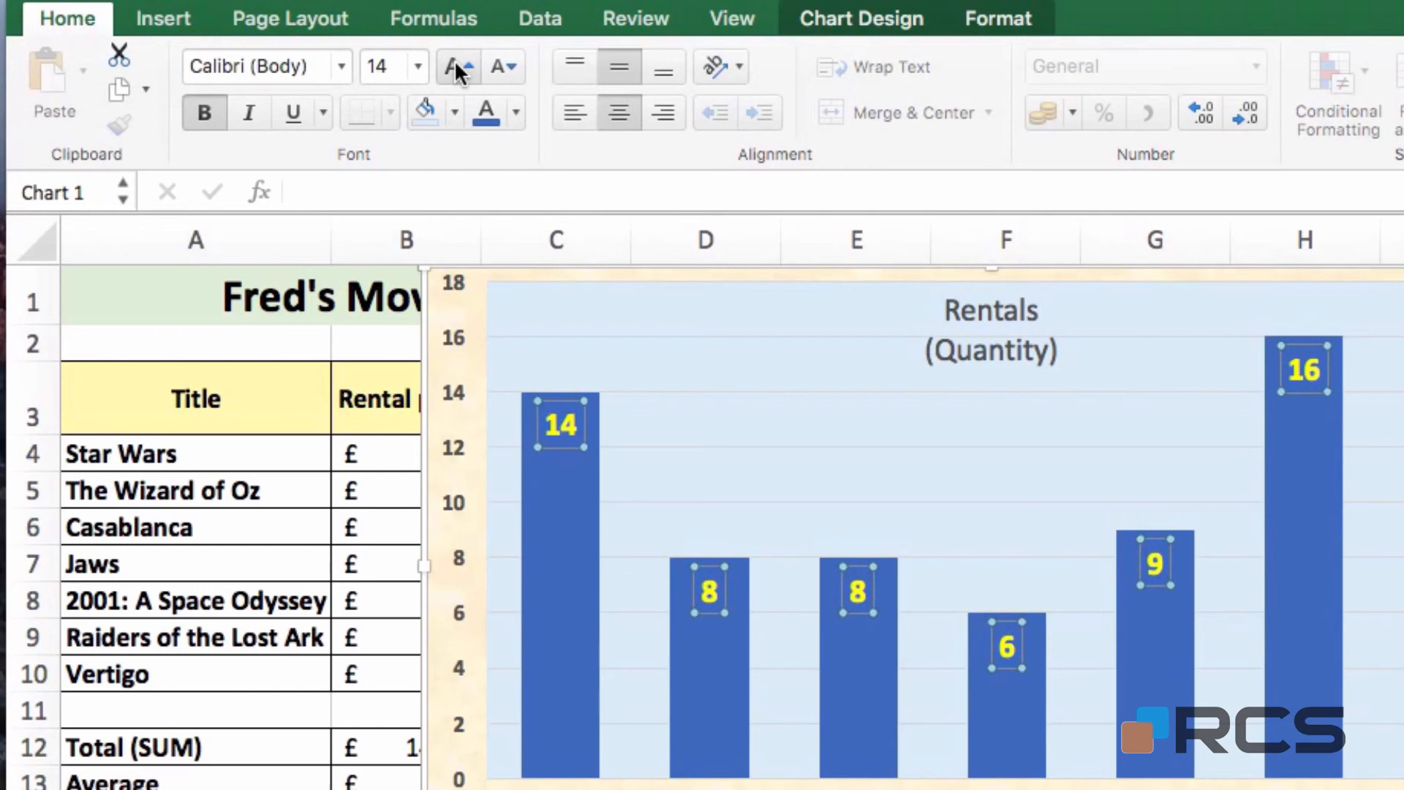
click(498, 68)
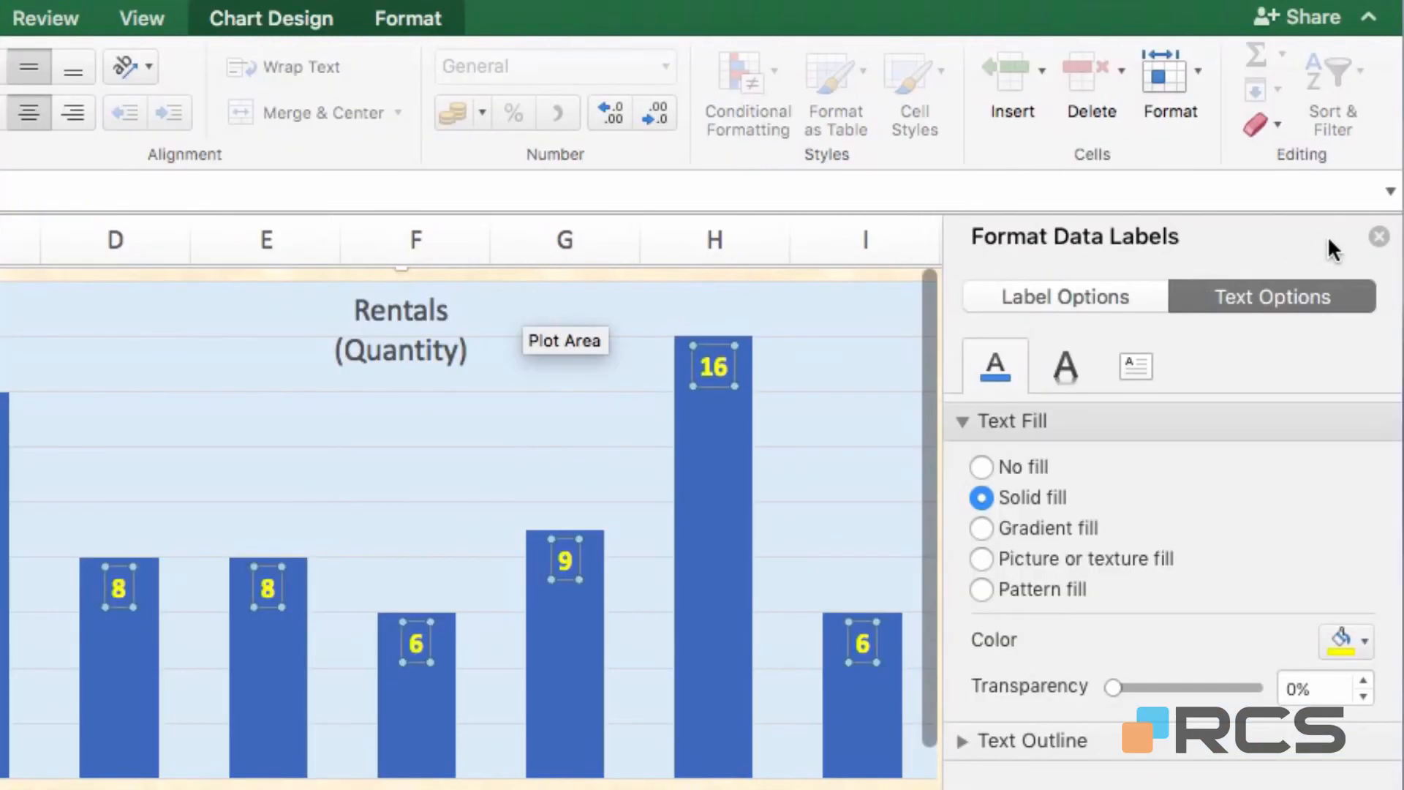
click(1379, 236)
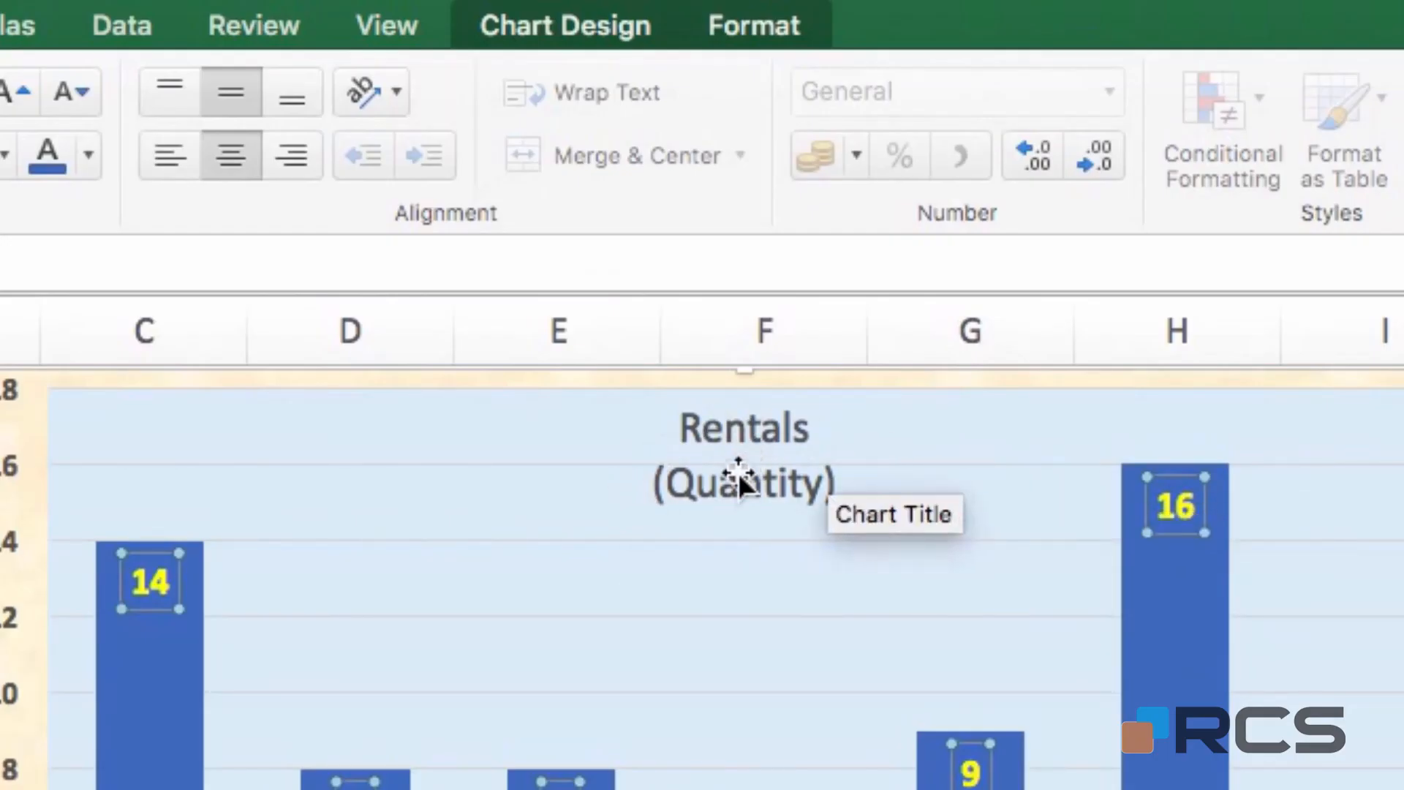
Apply the Intense Effect - Blue, Accent 1 style to the Rentals (Quantity) title and nudge it down
click(759, 426)
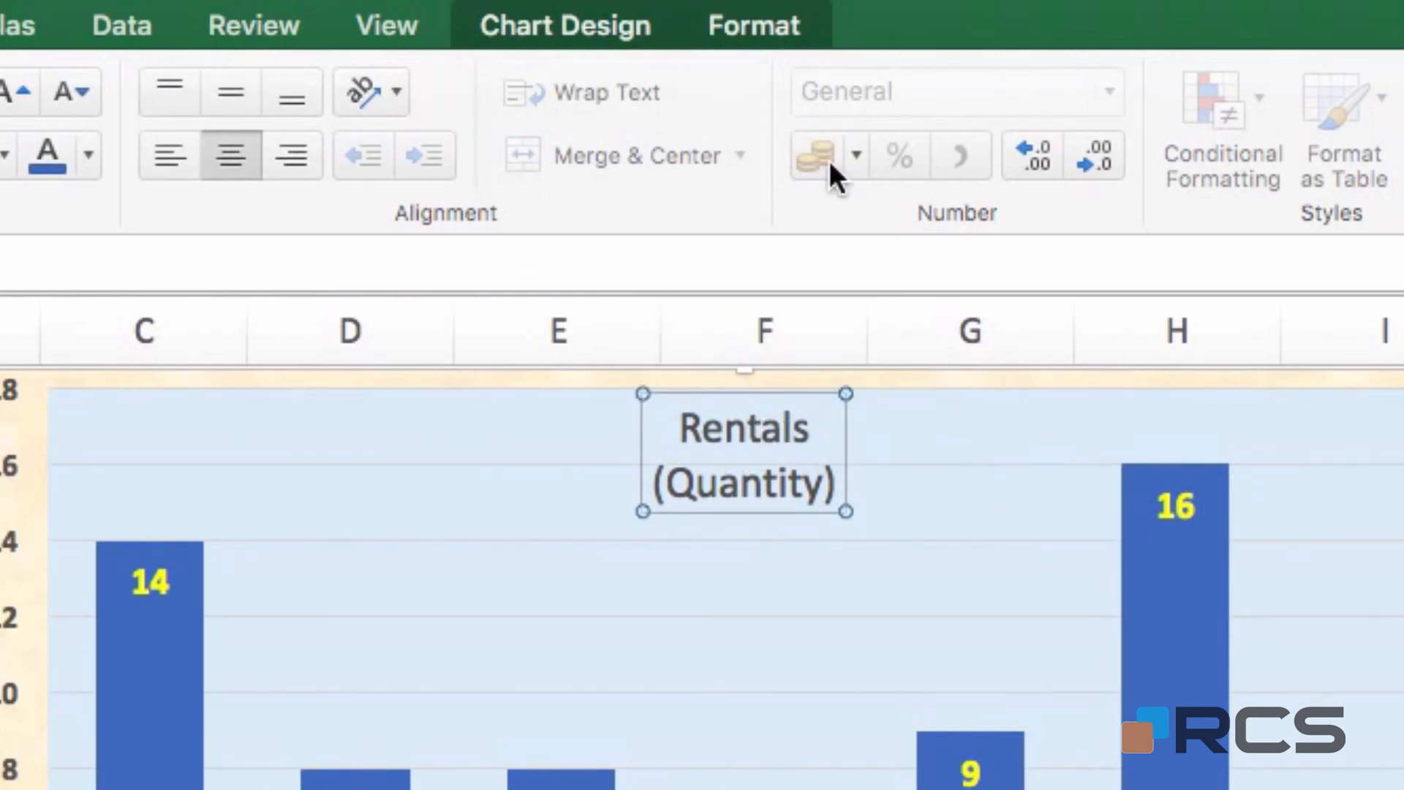
click(746, 22)
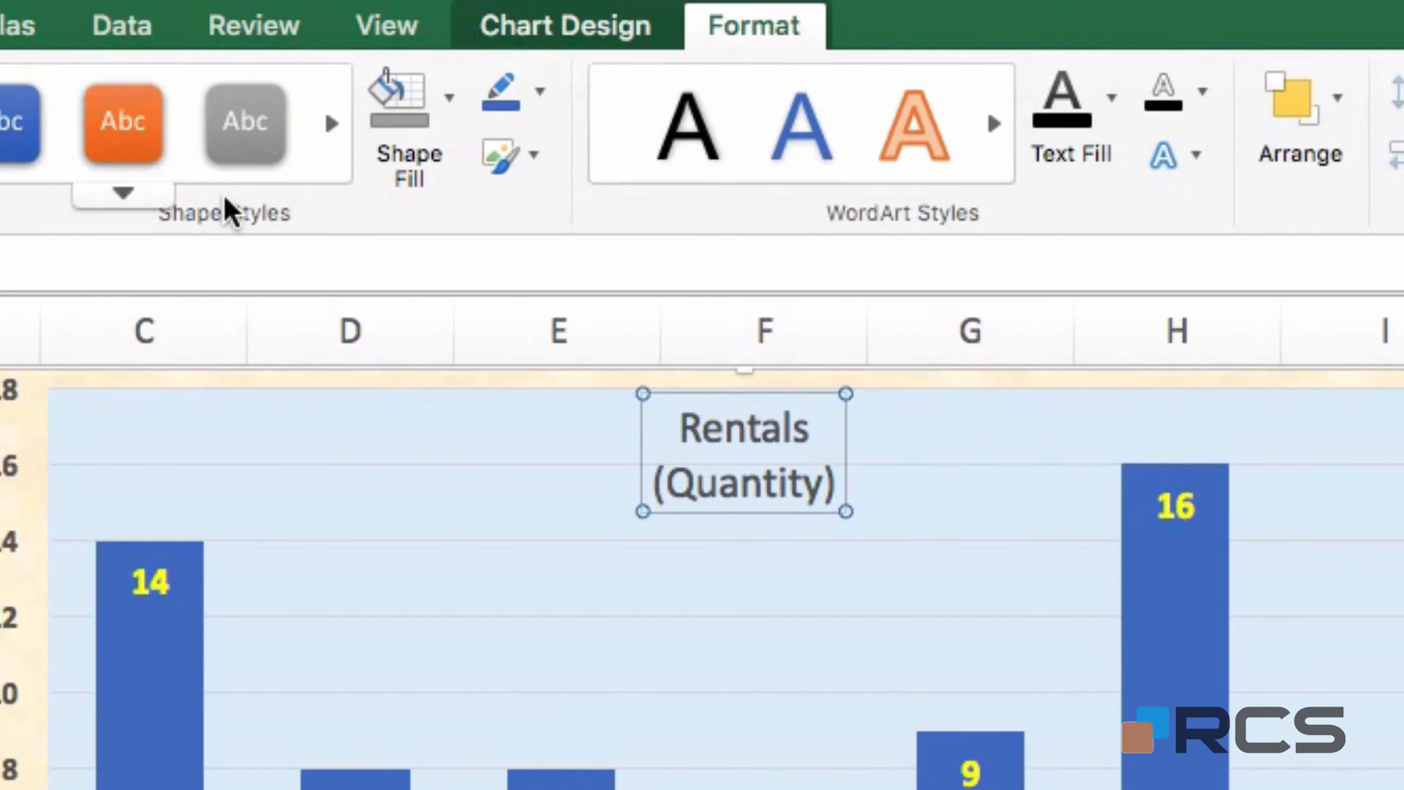
click(142, 196)
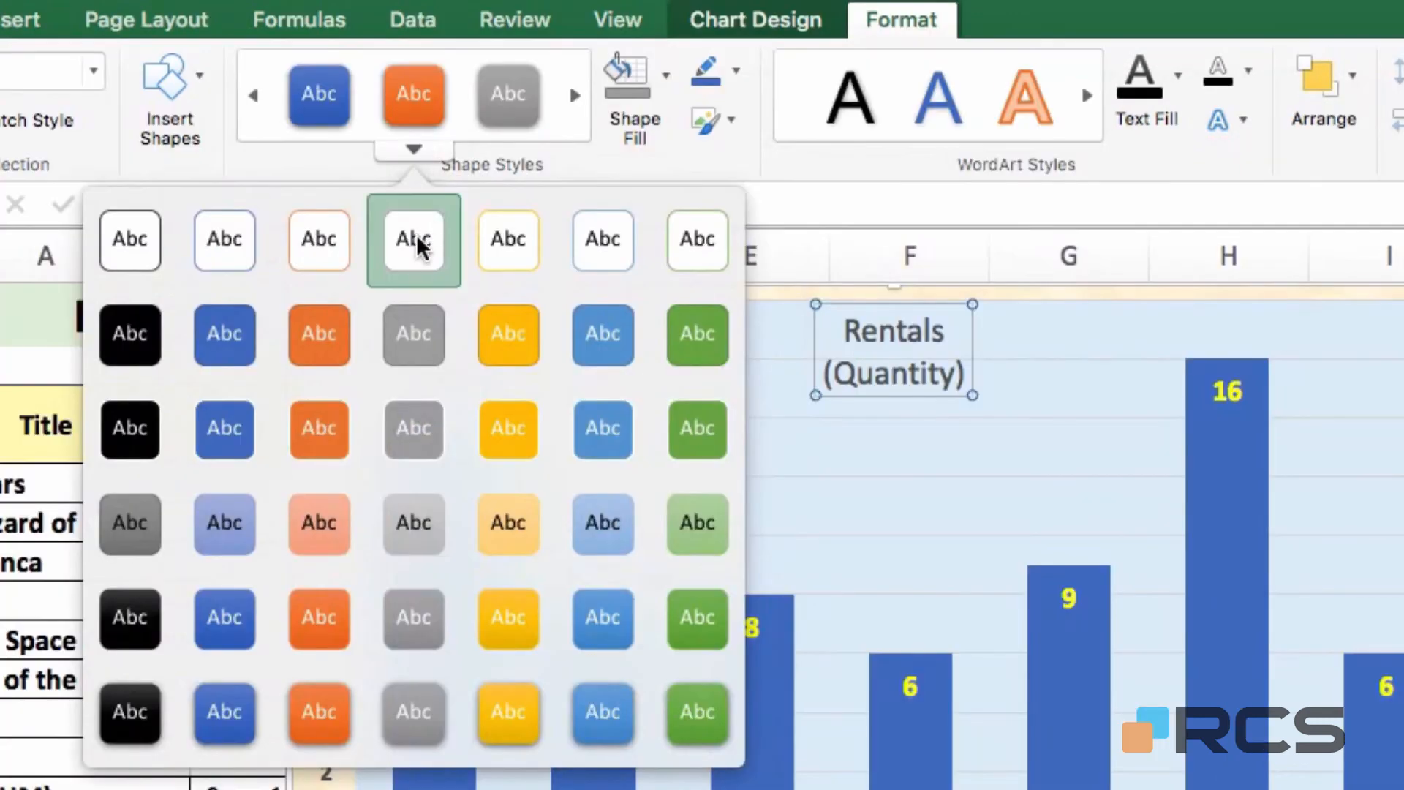
click(225, 713)
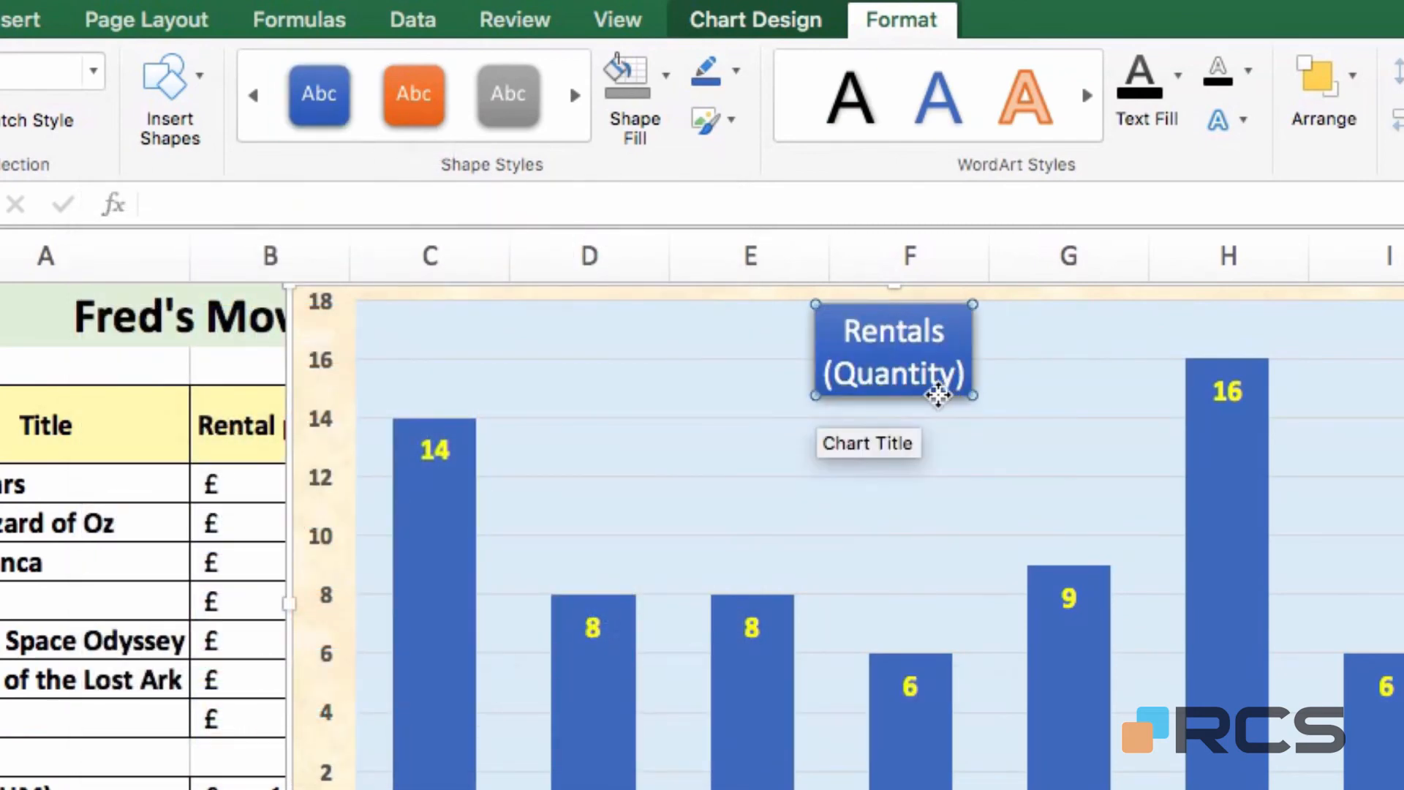
drag(938, 395, 937, 424)
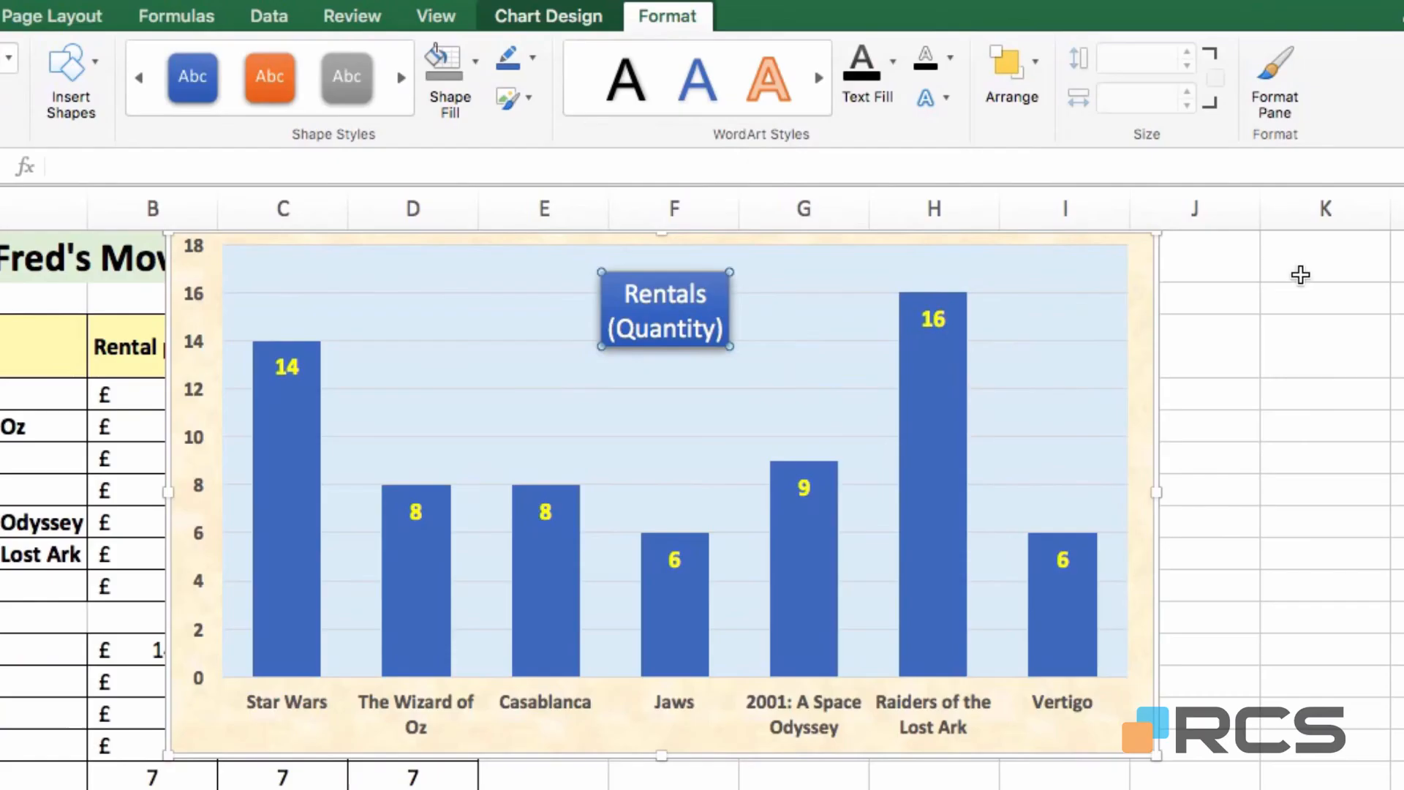
click(1305, 270)
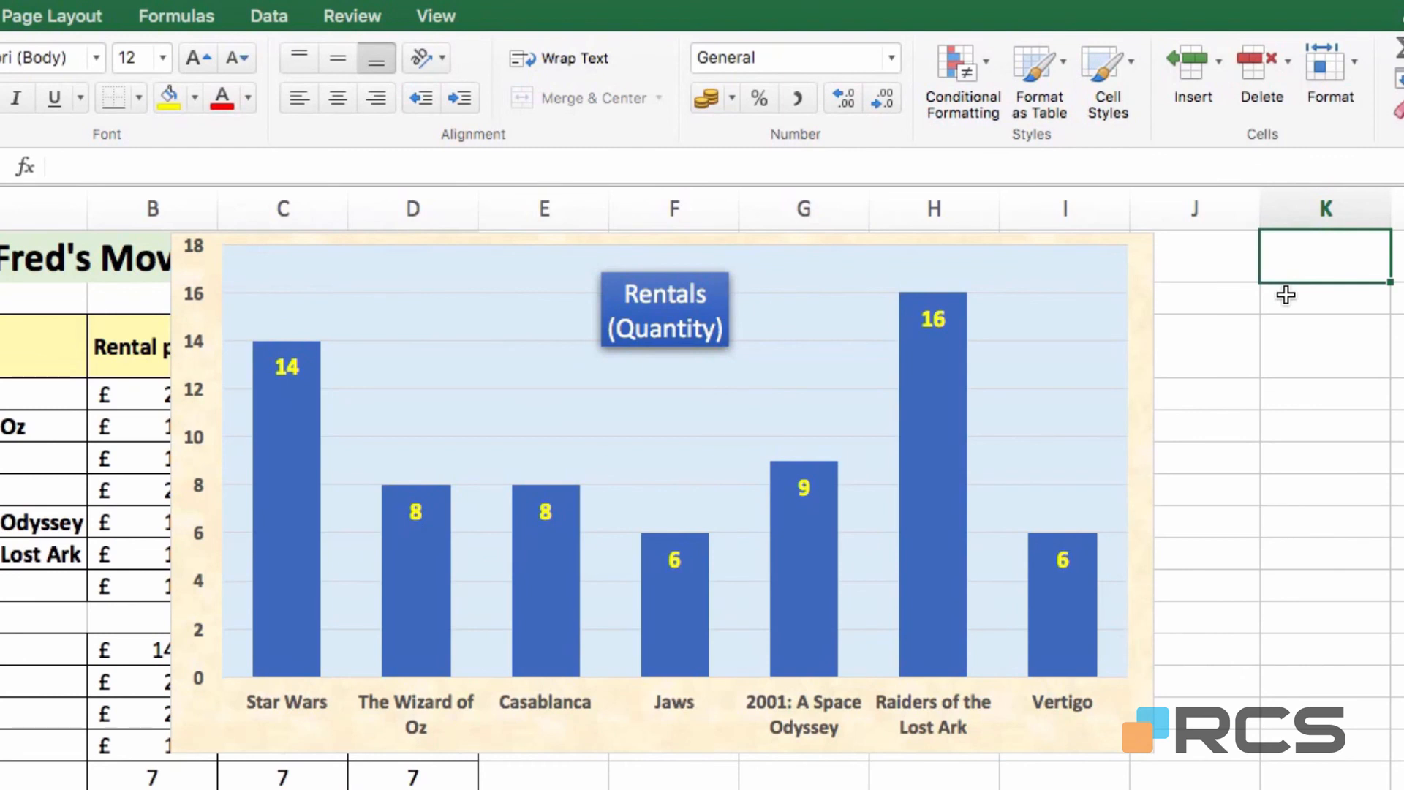
Move the chart to sit just right of the table
click(1148, 317)
drag(1149, 317, 1347, 314)
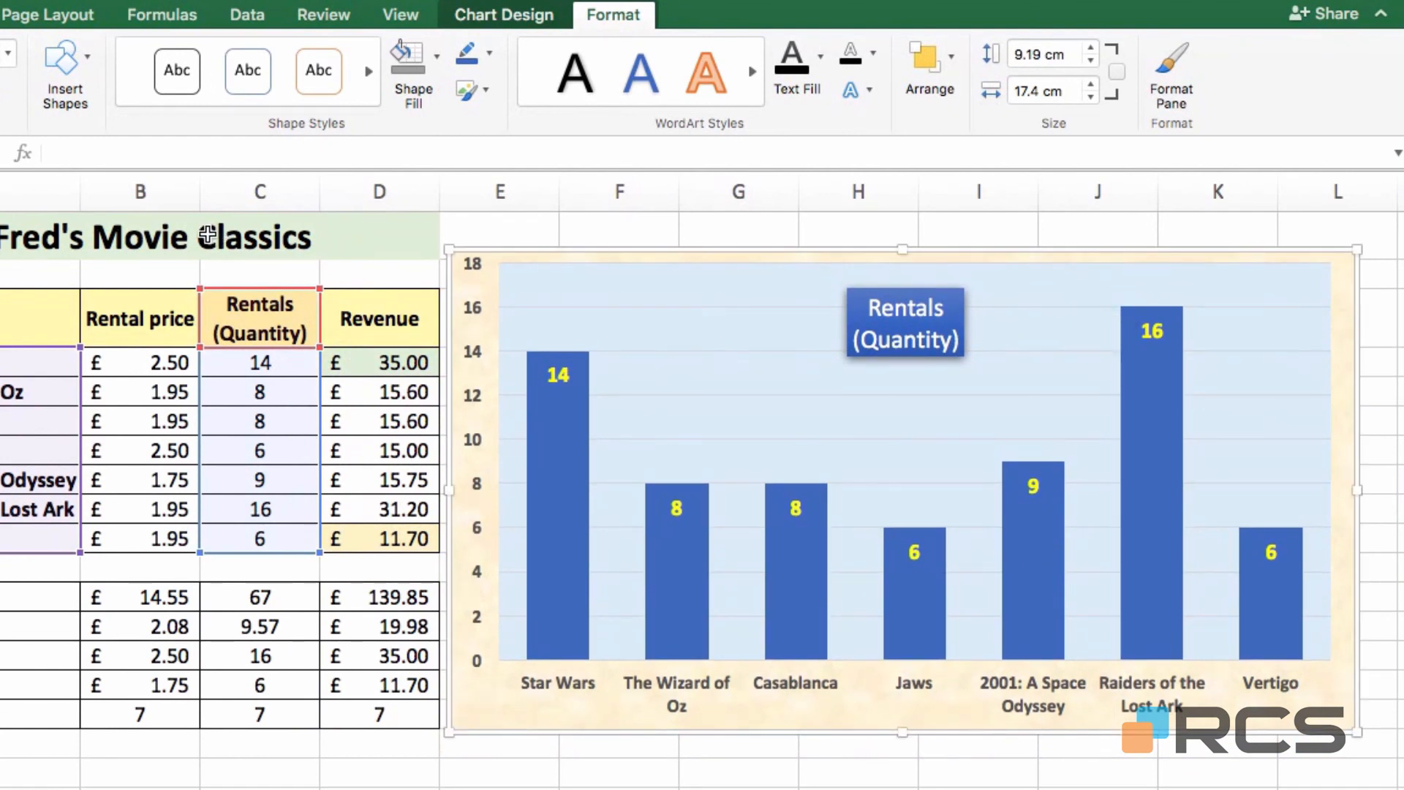
click(207, 236)
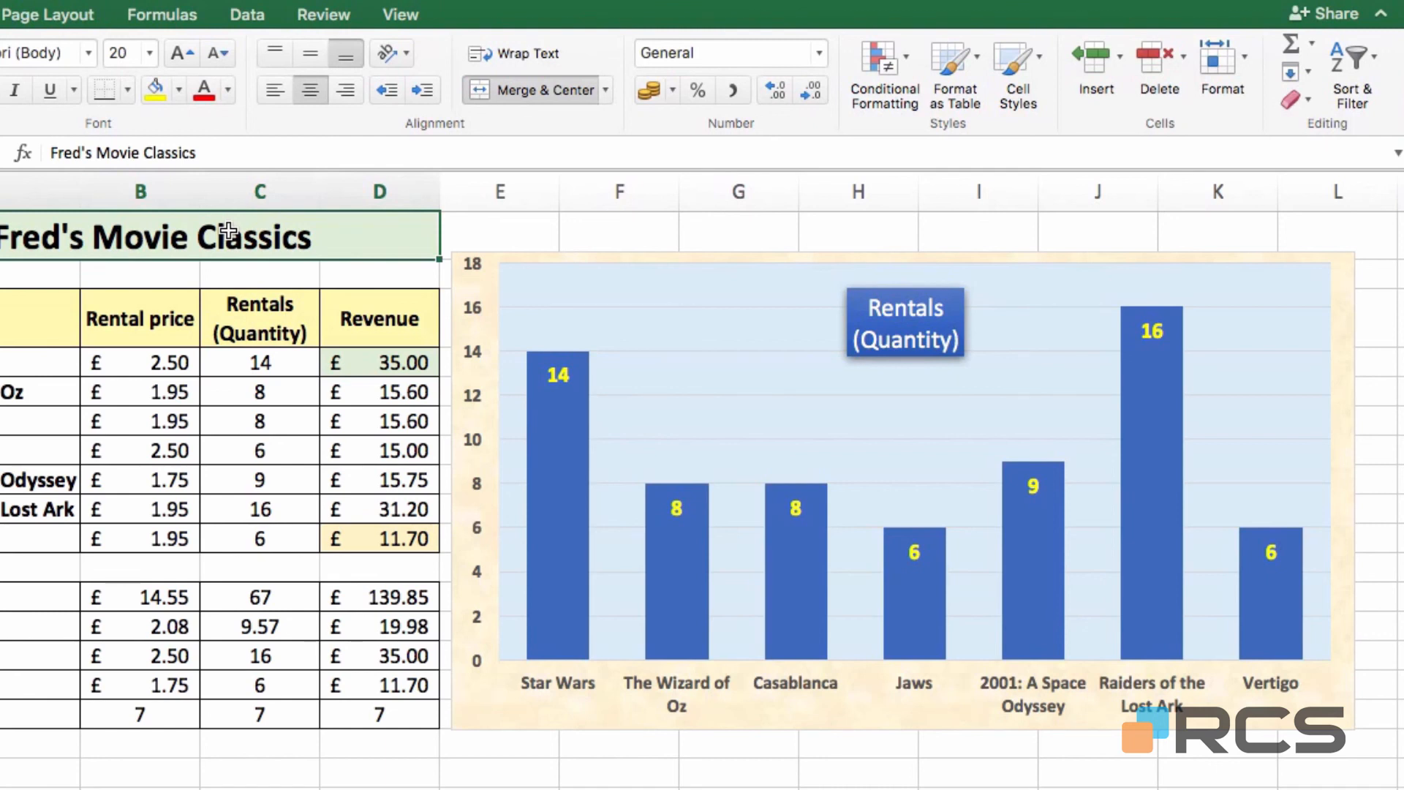
Change the Jaws rentals quantity to 10
click(251, 449)
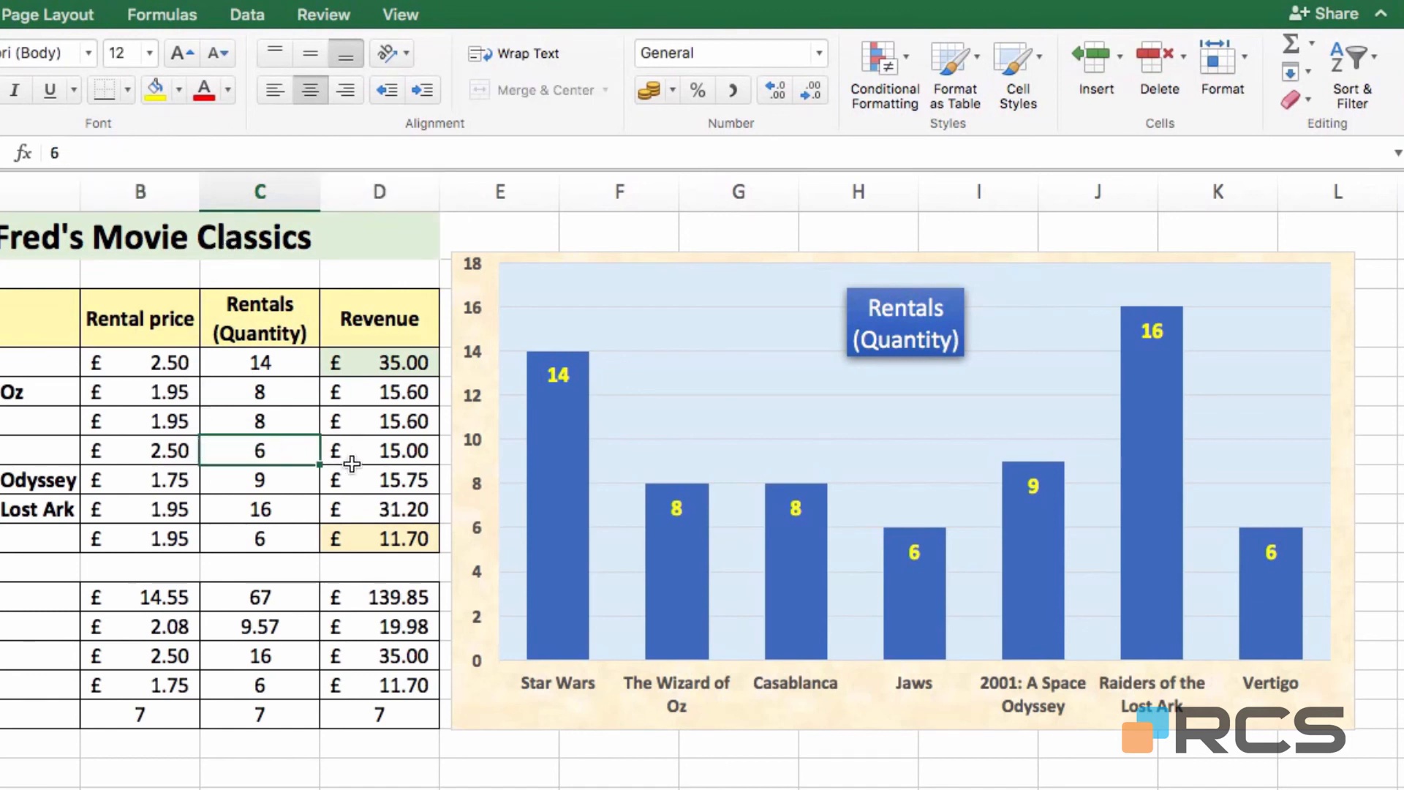
text(10)
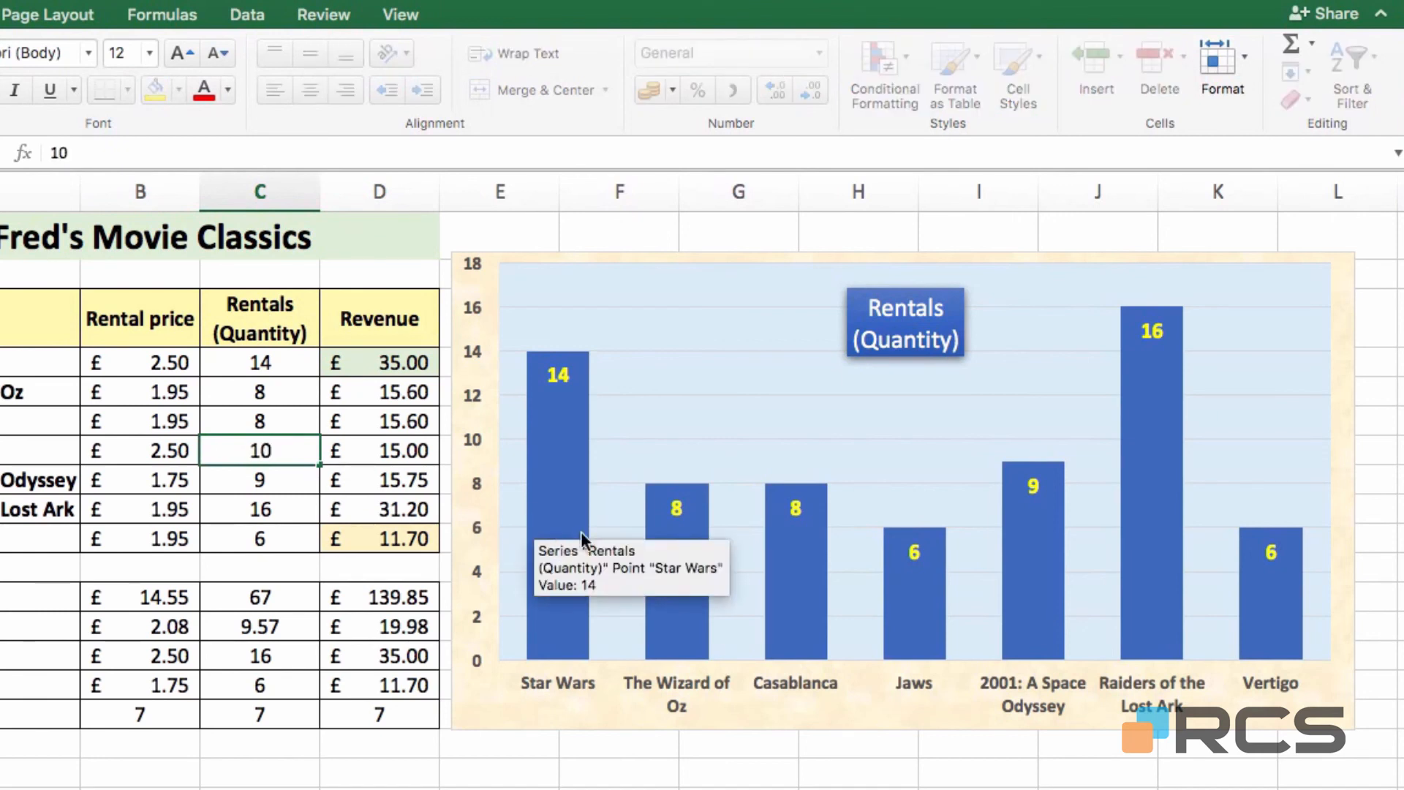
key(Return)
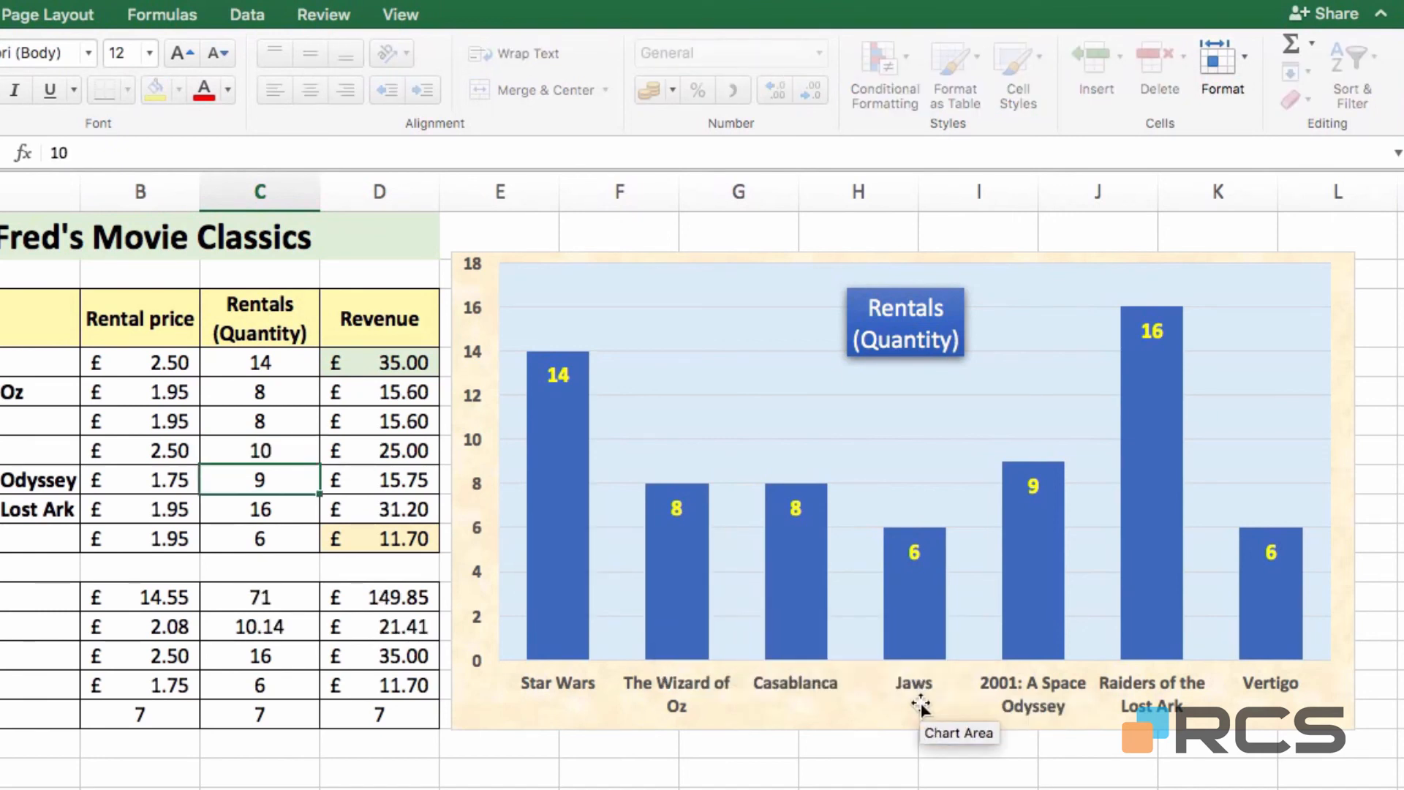